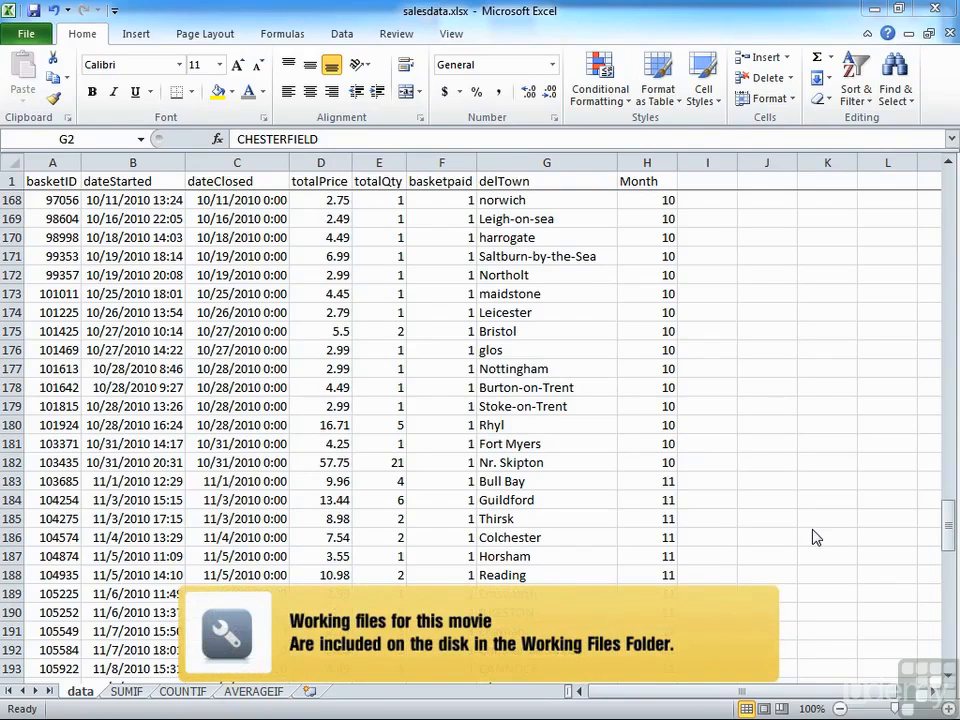
# Start a SUMIF formula for January in C3 of the SUMIF sheet, with the named range month as range and A3 as criteria
pyautogui.click(127, 692)
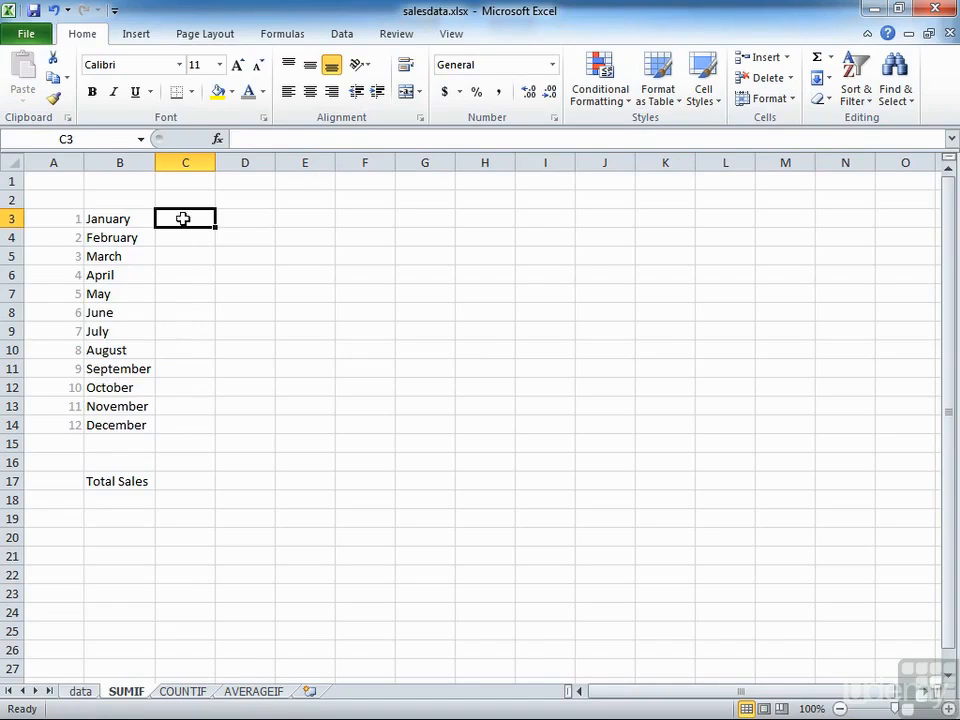
pyautogui.click(80, 691)
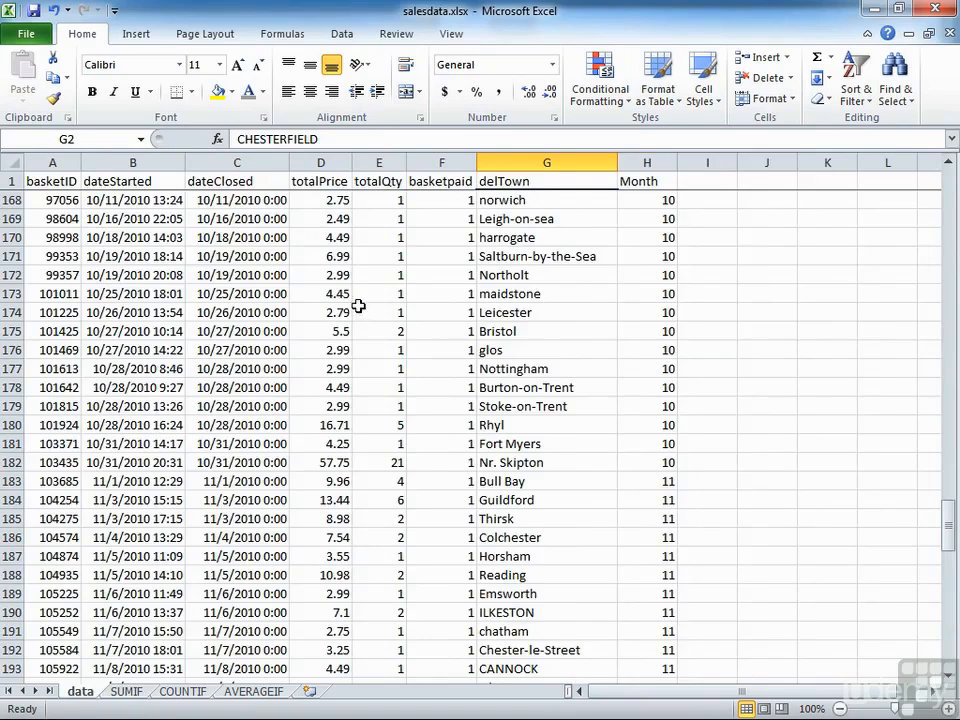
pyautogui.click(130, 691)
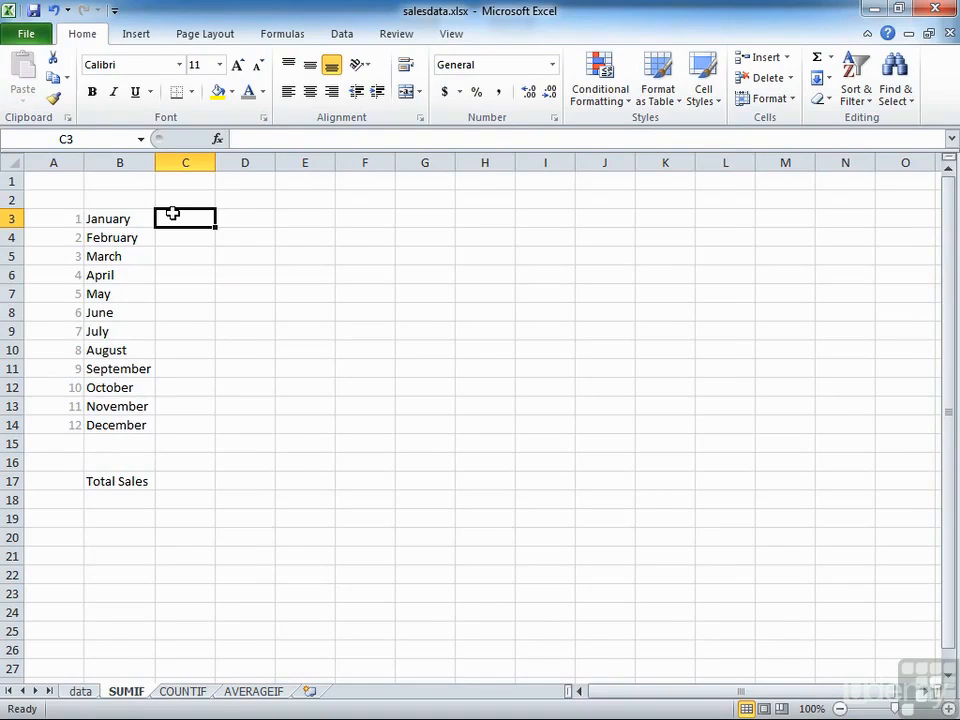
pyautogui.write('=SUMIF(')
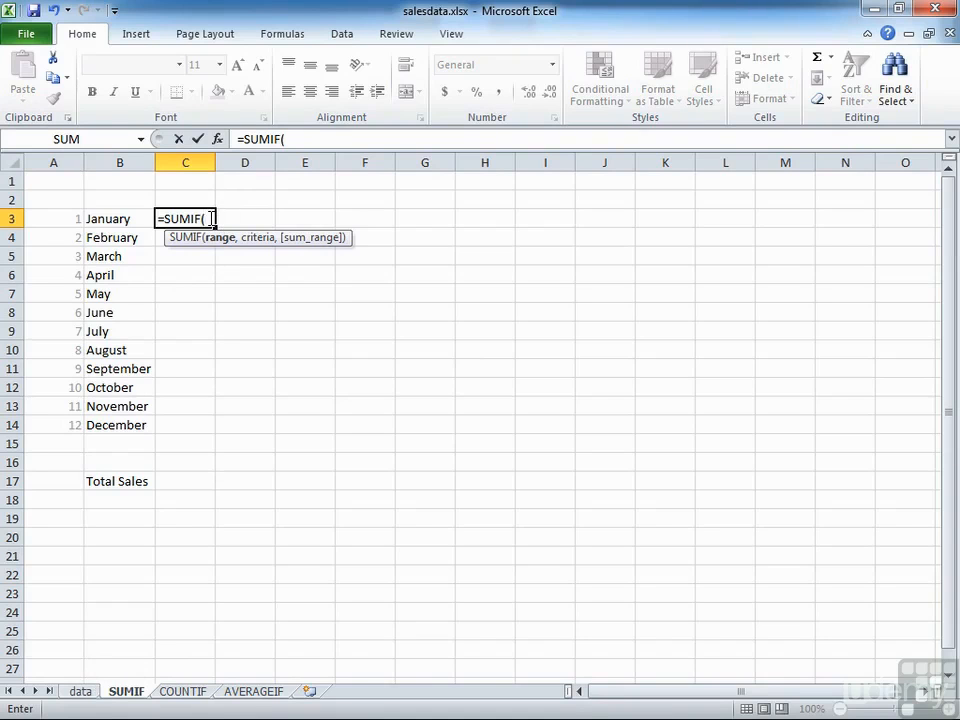
pyautogui.write('month')
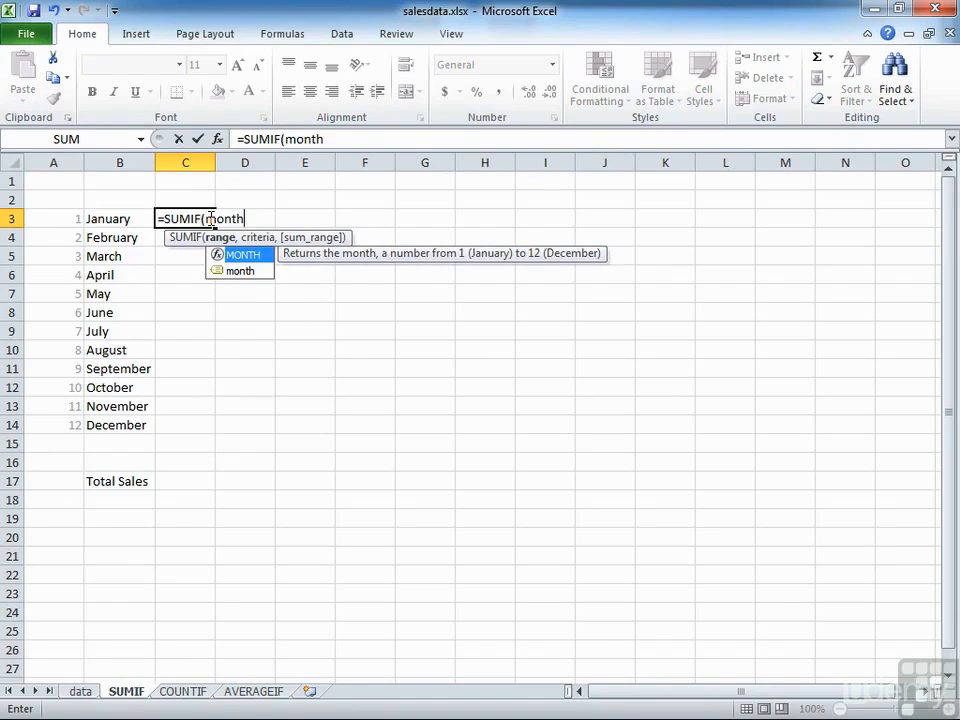
pyautogui.doubleClick(237, 272)
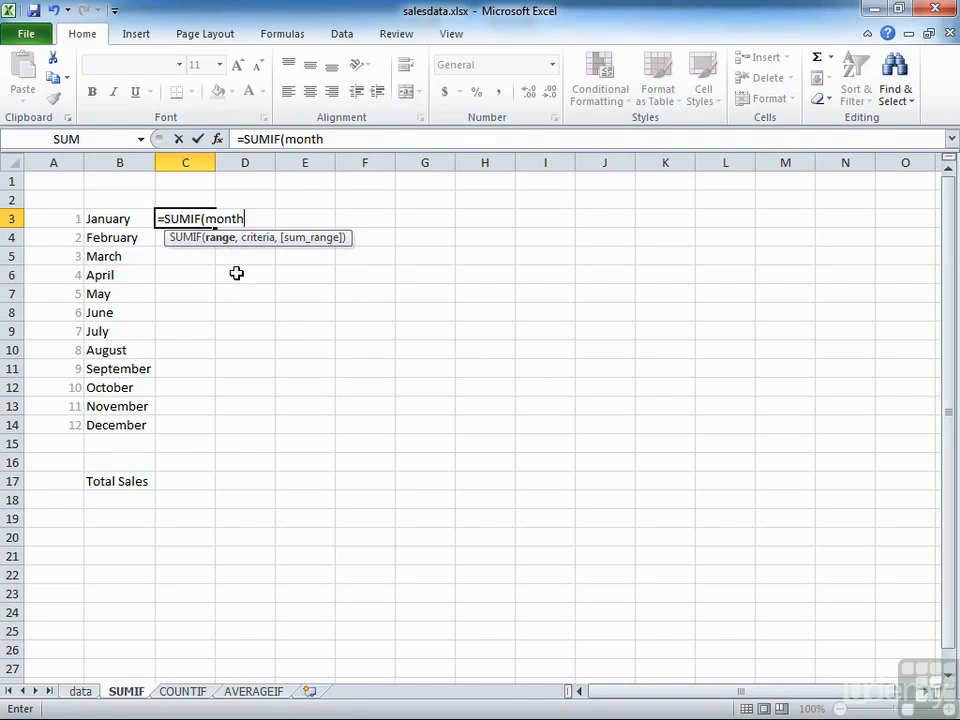
pyautogui.write(',')
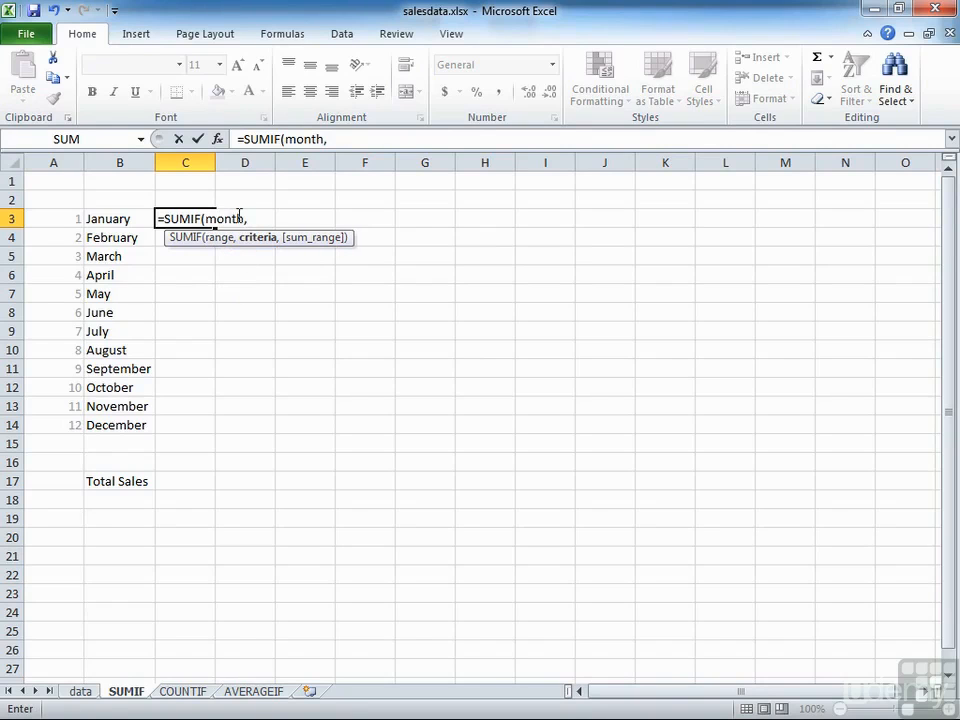
pyautogui.click(59, 218)
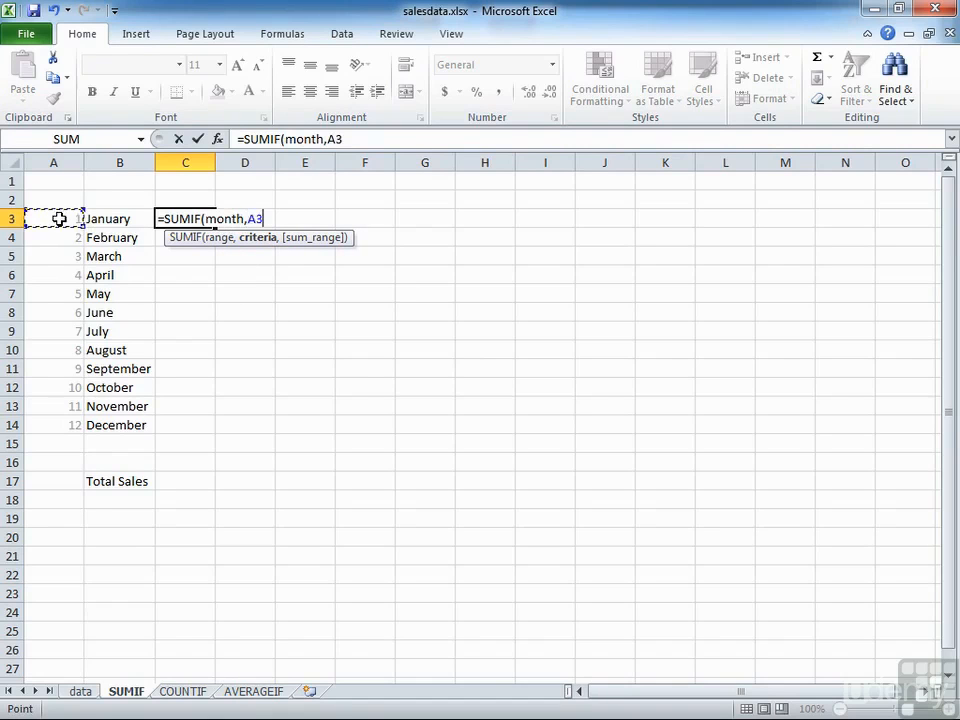
pyautogui.write(',')
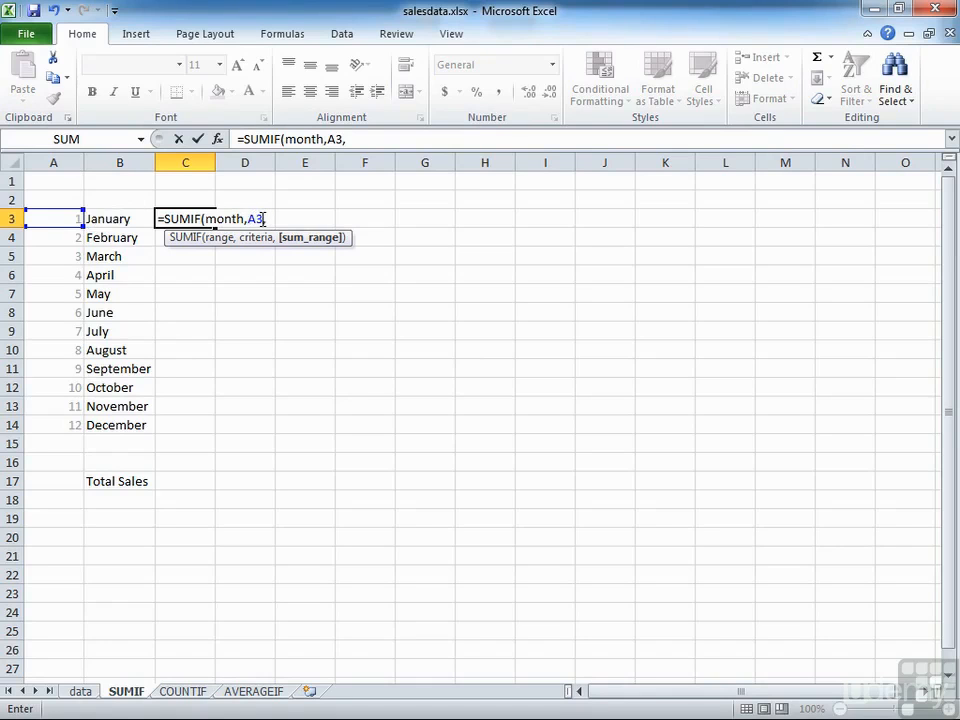
# Complete the January formula with the named range value as sum range and give C3 the dollar accounting format
pyautogui.write('va')
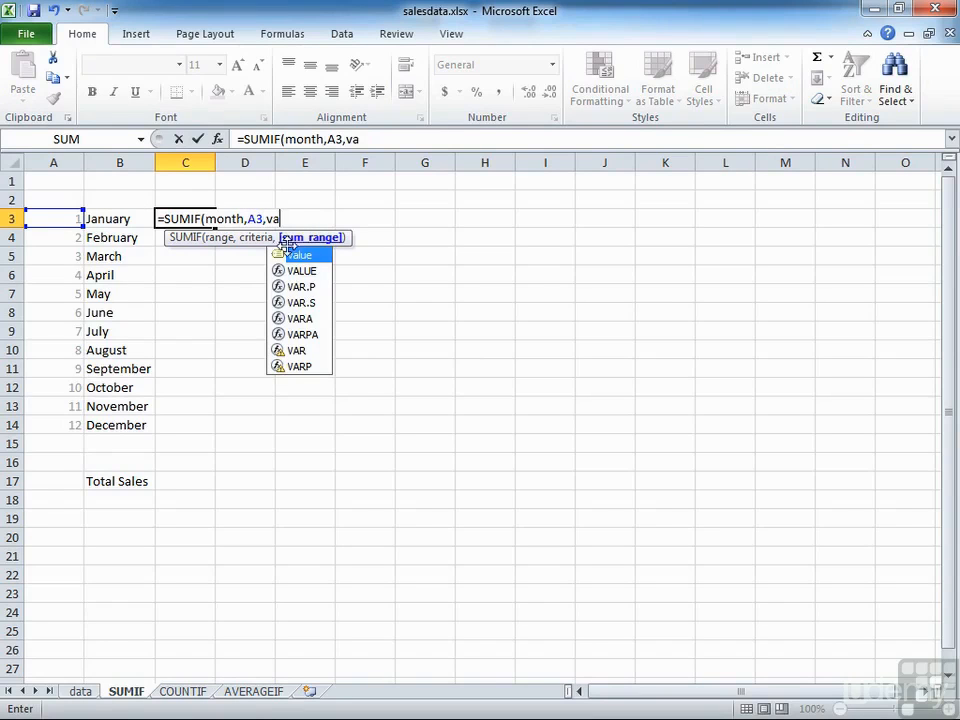
pyautogui.doubleClick(300, 256)
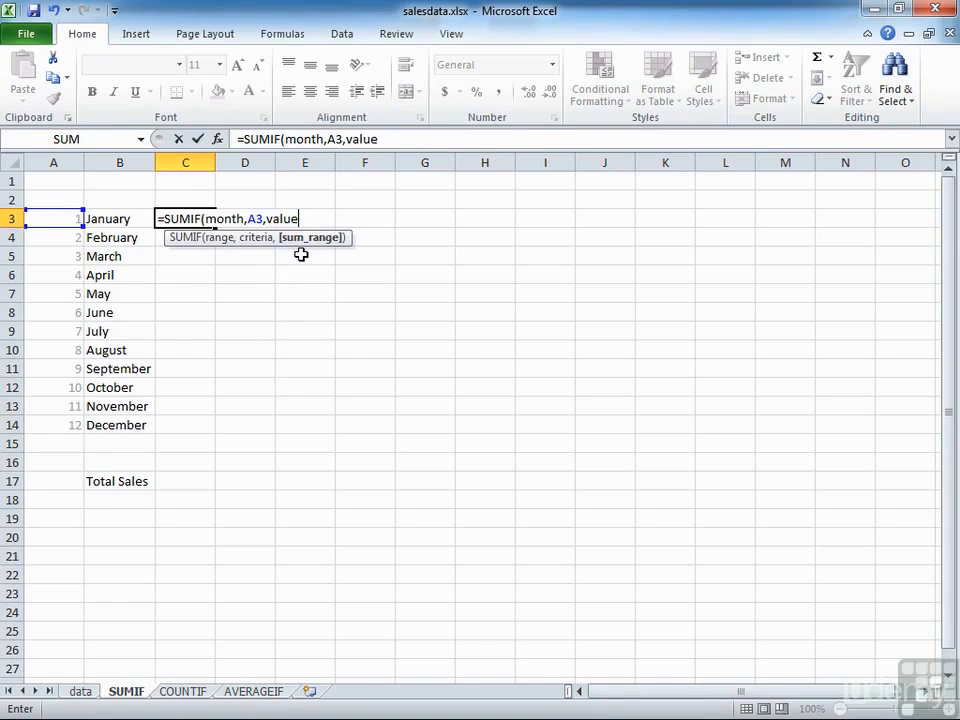
pyautogui.write(')')
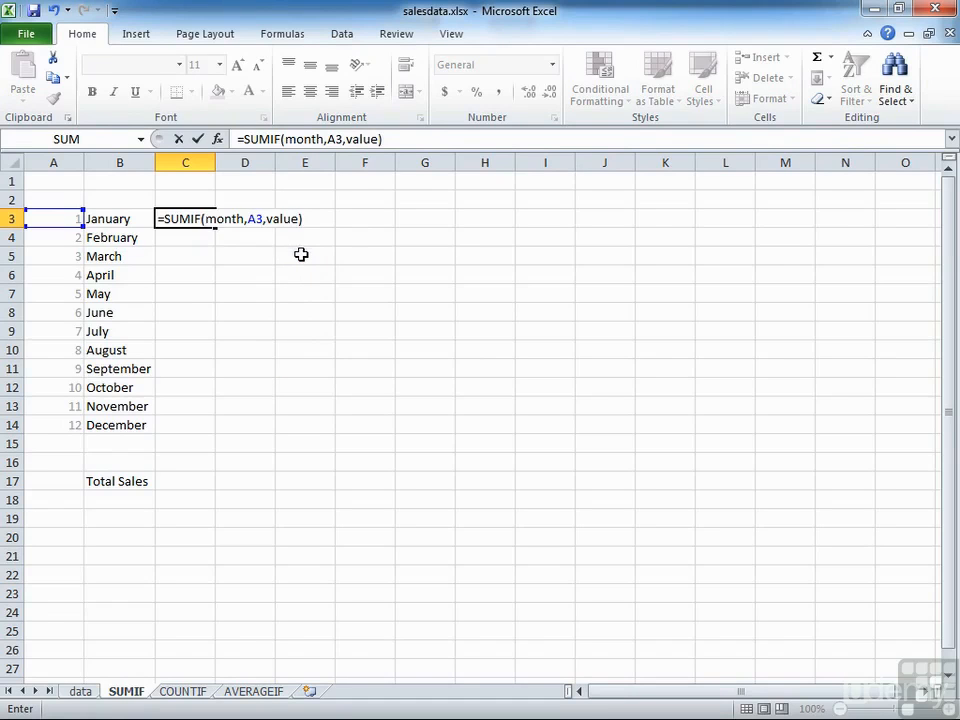
pyautogui.press('Return')
pyautogui.press('Up')
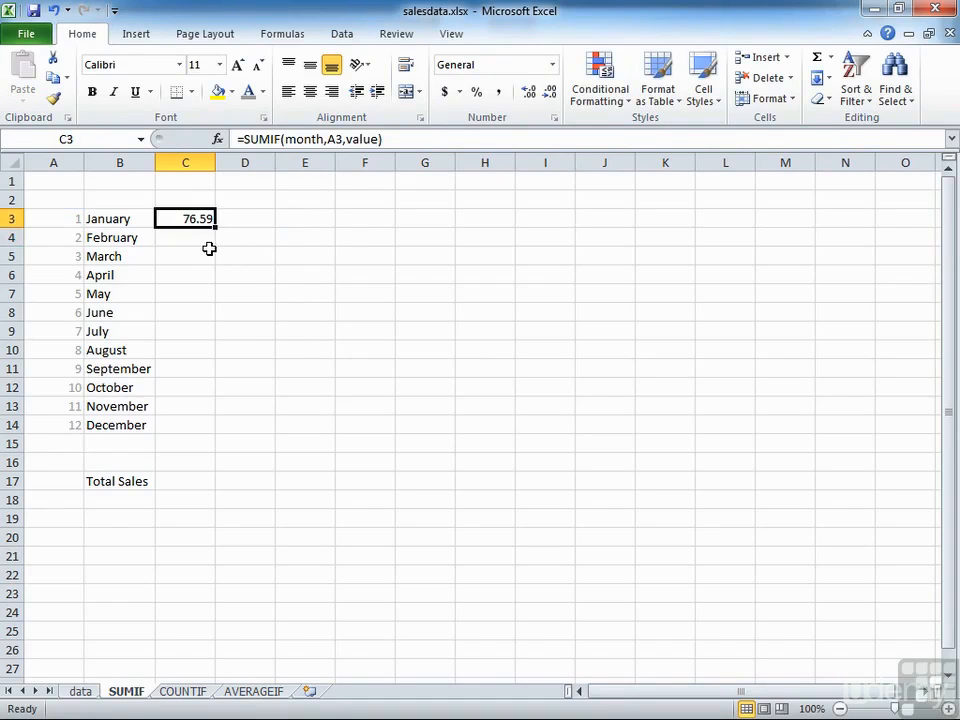
pyautogui.click(444, 93)
# Examine which columns of the data sheet the named ranges month and value cover
pyautogui.click(80, 691)
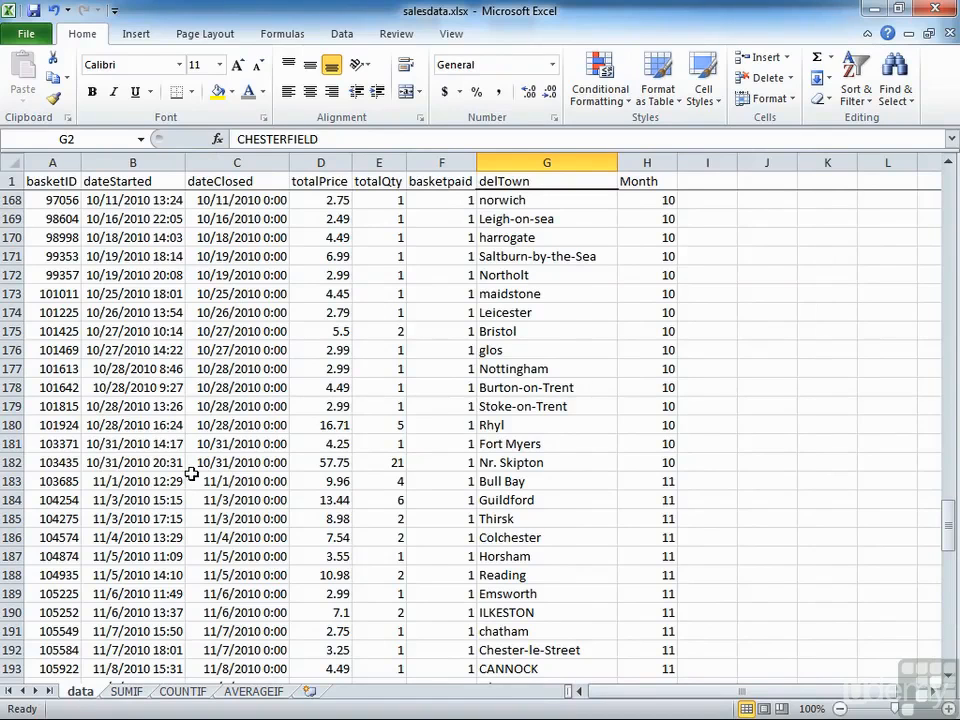
pyautogui.click(141, 139)
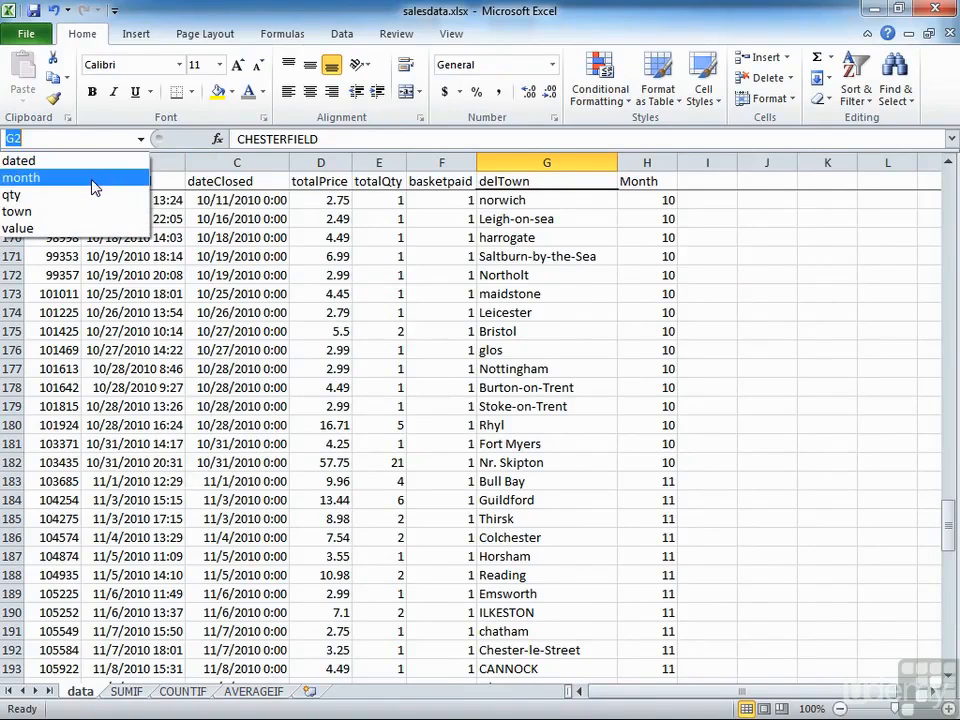
pyautogui.click(92, 178)
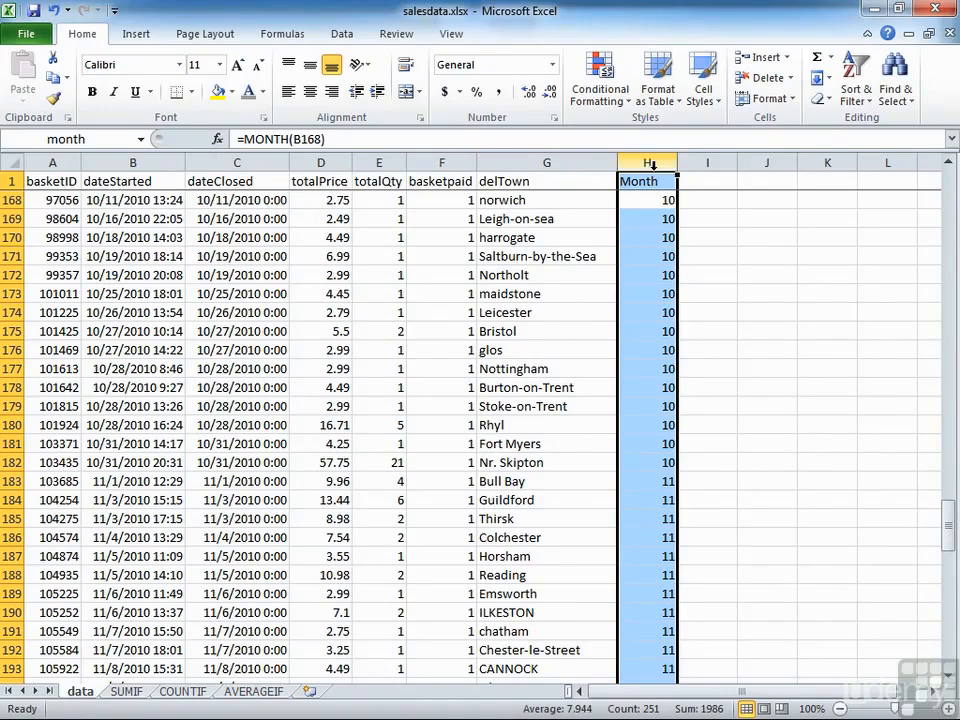
pyautogui.scroll(4, 639, 435)
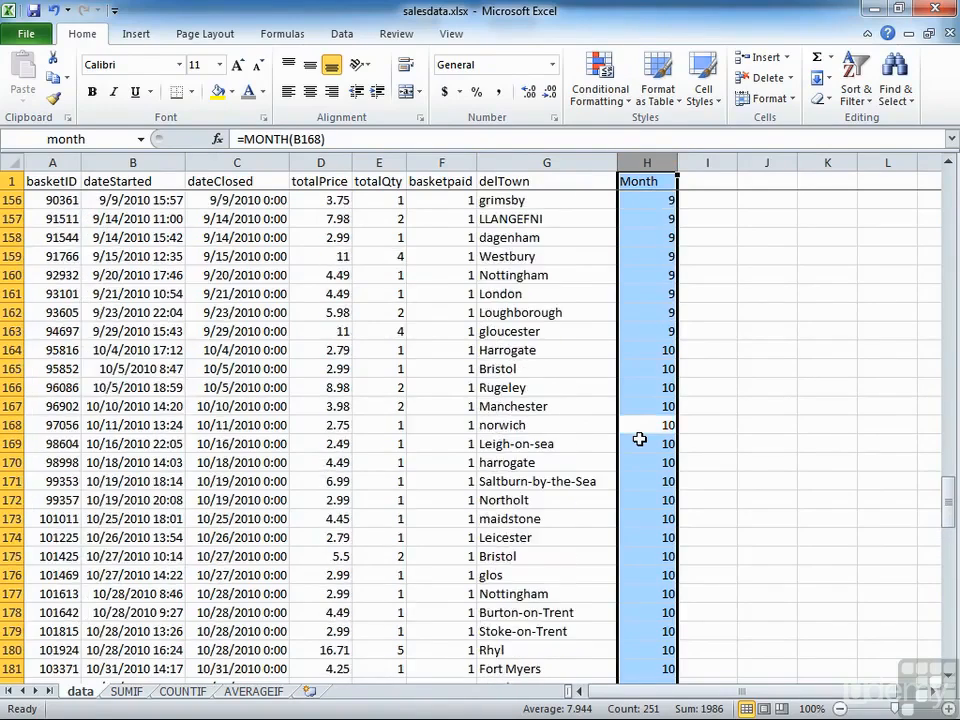
pyautogui.scroll(18, 639, 439)
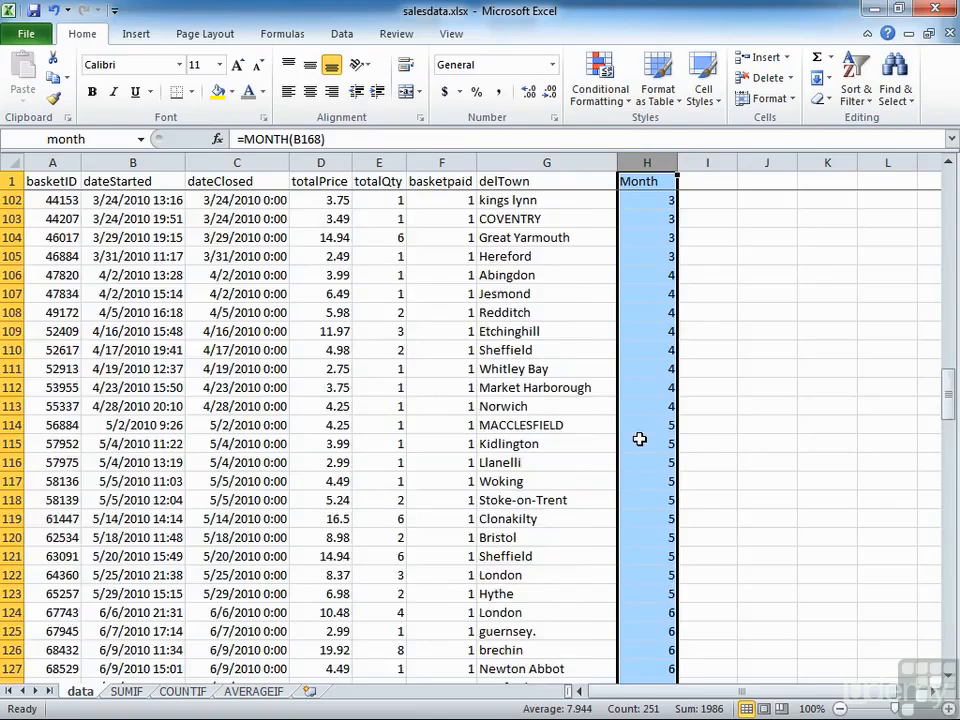
pyautogui.scroll(20, 639, 439)
pyautogui.scroll(-7, 639, 437)
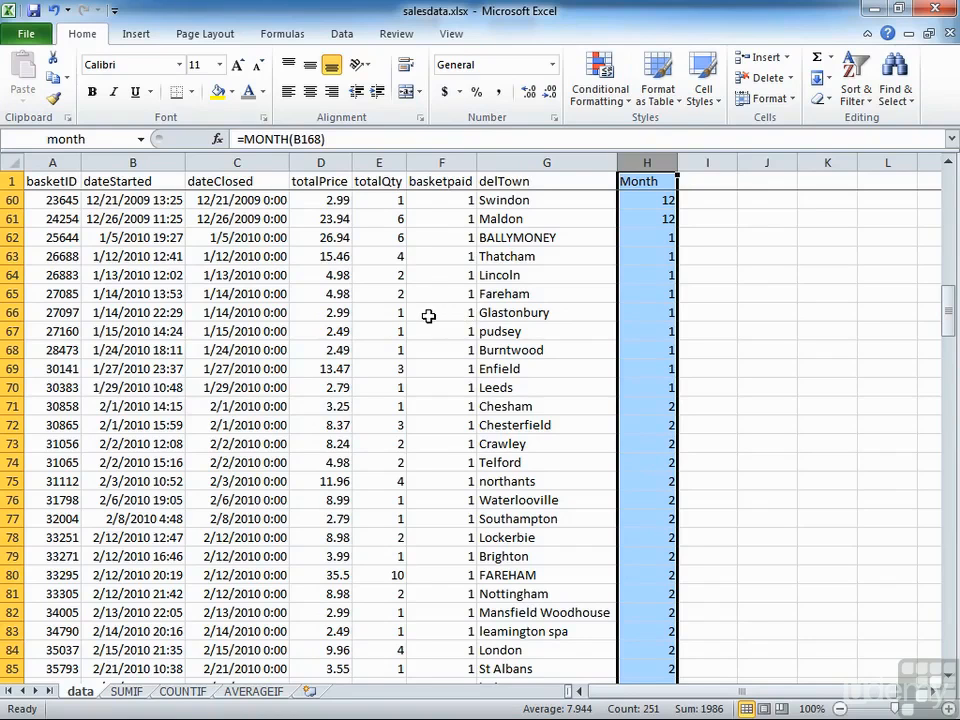
pyautogui.click(141, 139)
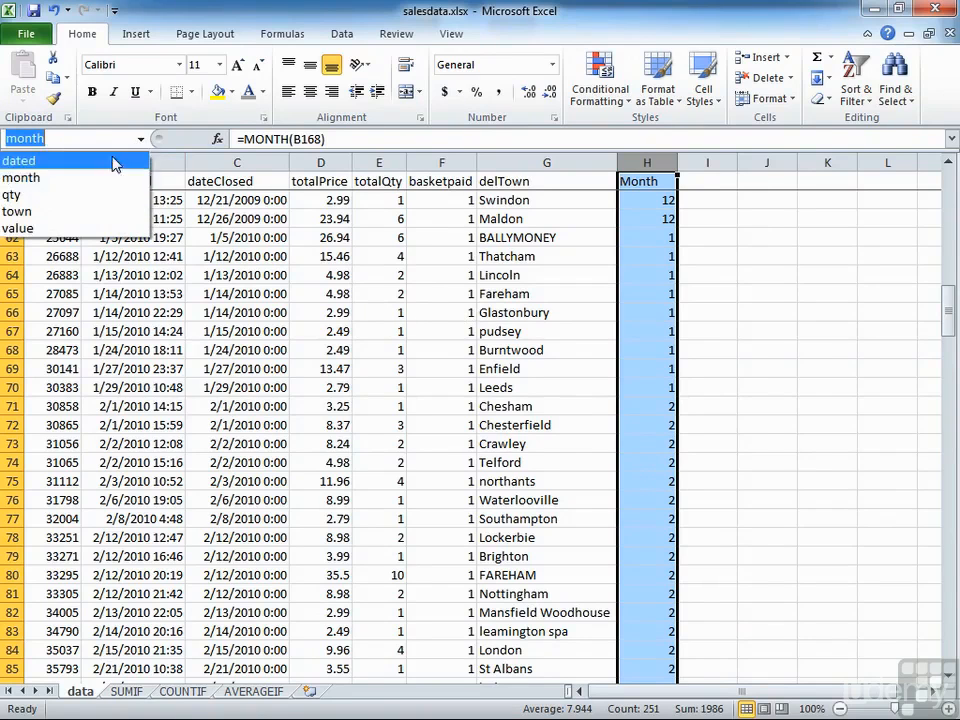
pyautogui.click(60, 226)
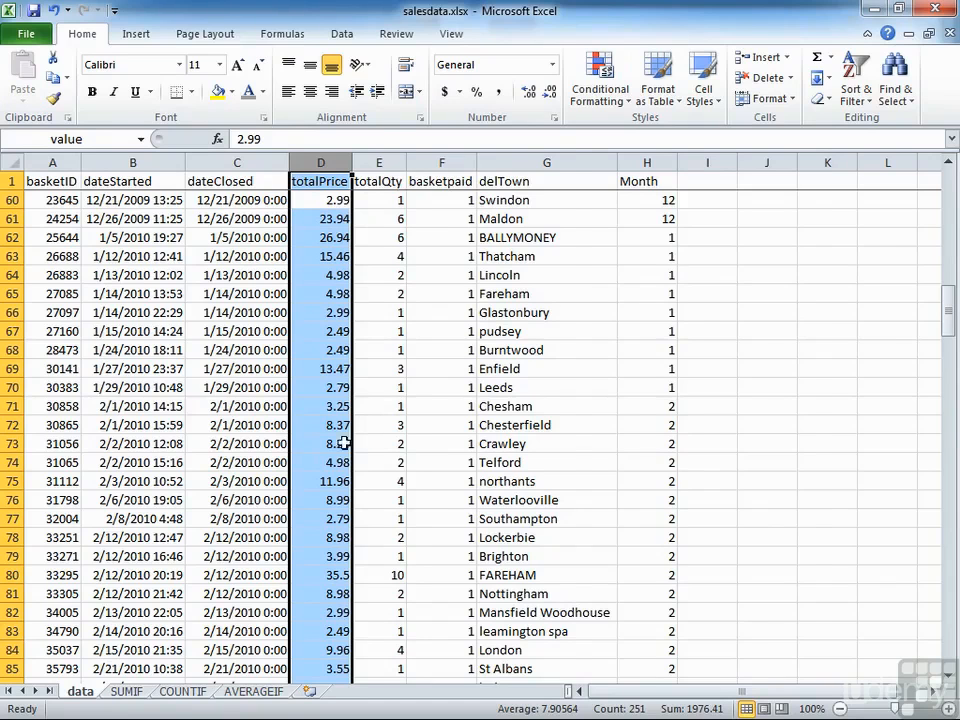
# Review the range, criteria and sum range arguments of January's SUMIF formula in C3, leaving the formula as it is
pyautogui.click(127, 691)
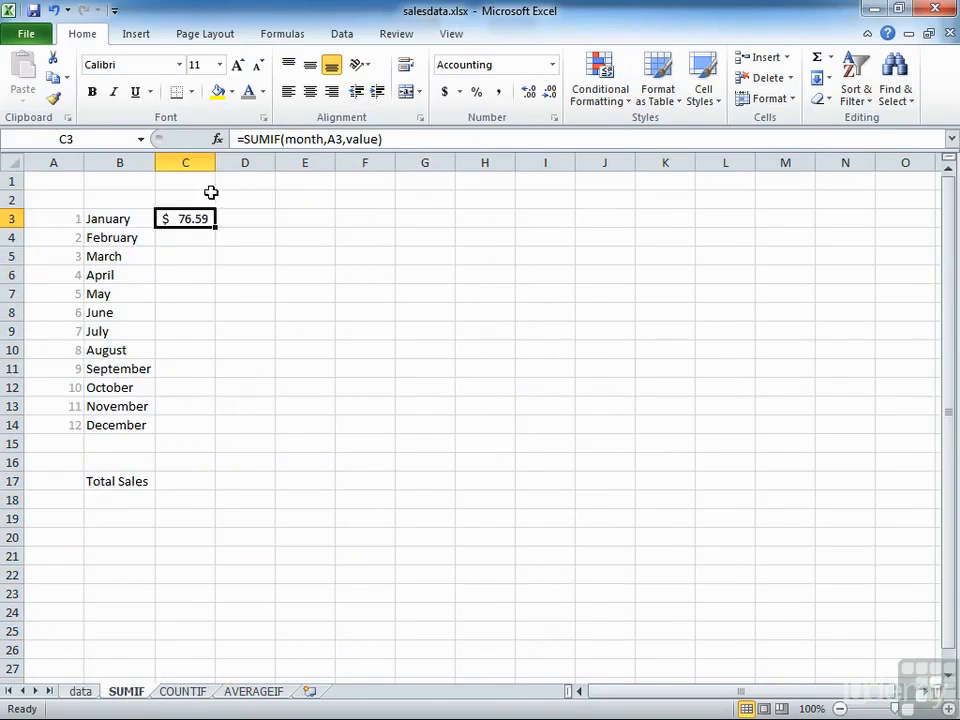
pyautogui.doubleClick(190, 218)
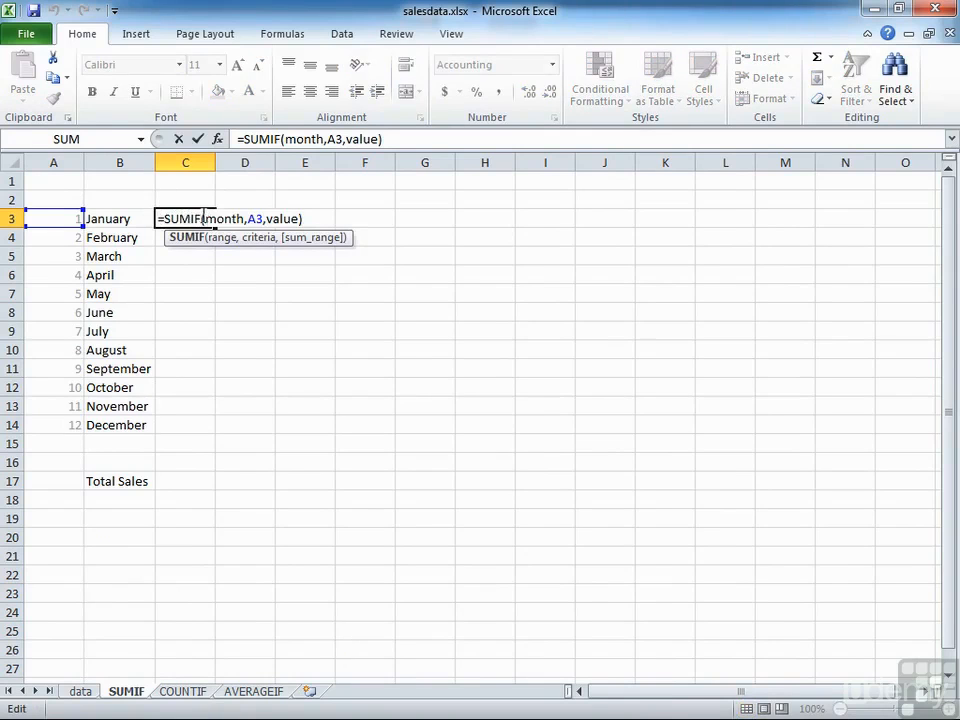
pyautogui.moveTo(207, 218); pyautogui.dragTo(244, 218)
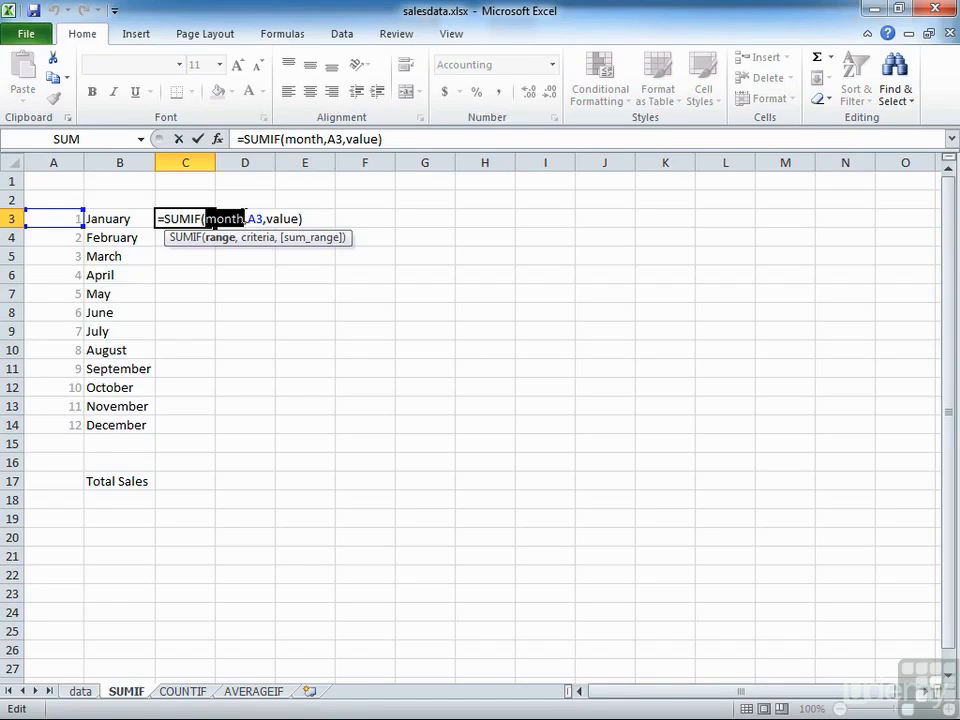
pyautogui.click(255, 218)
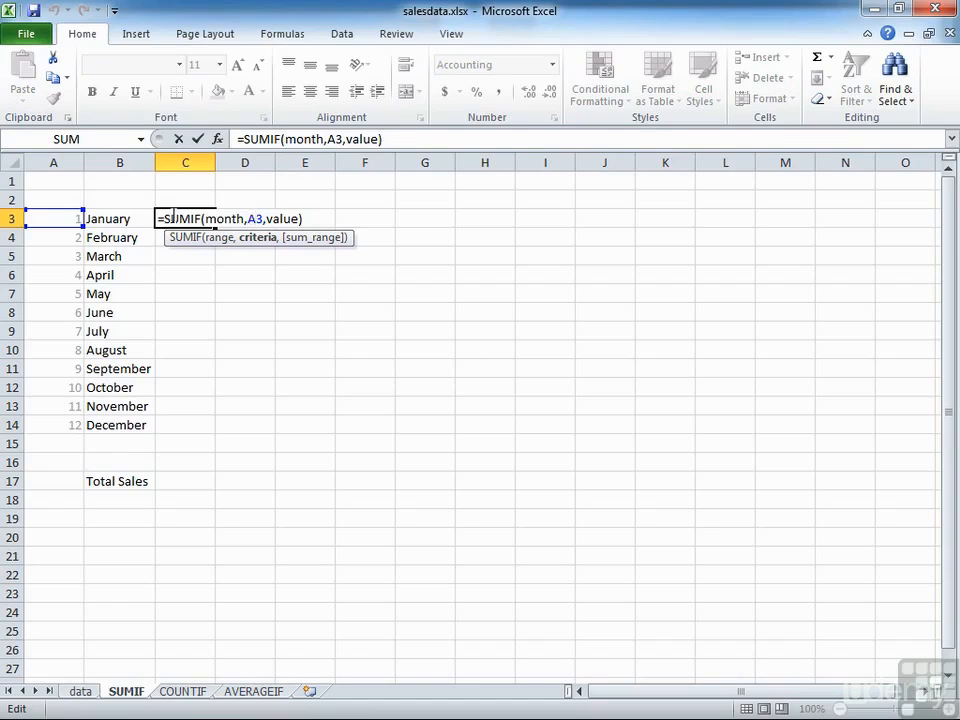
pyautogui.click(266, 218)
pyautogui.moveTo(268, 219); pyautogui.dragTo(300, 219)
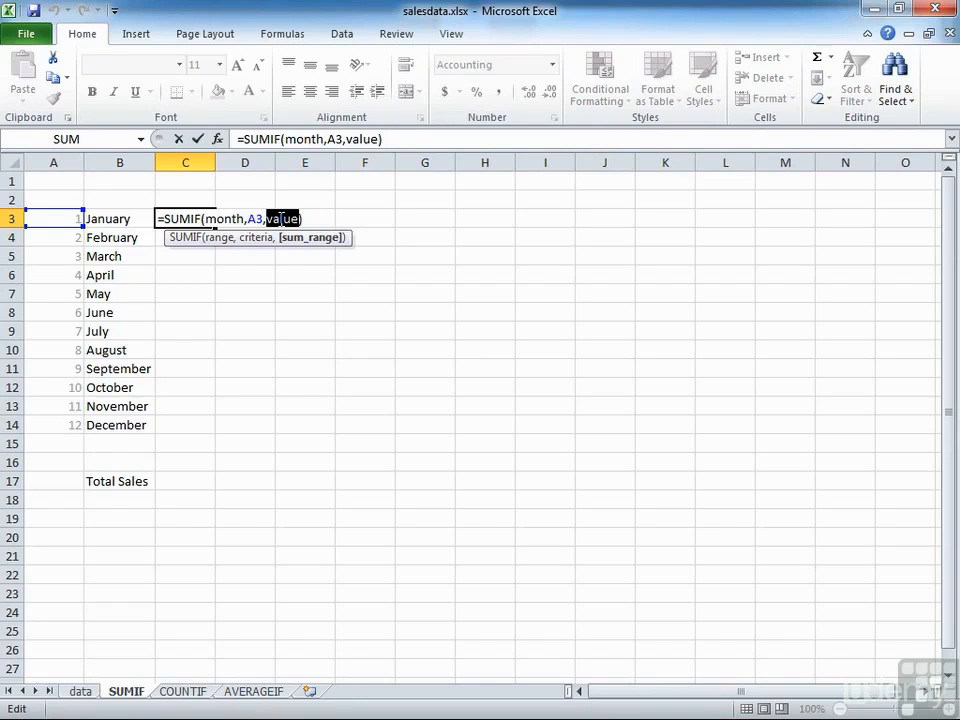
pyautogui.click(231, 218)
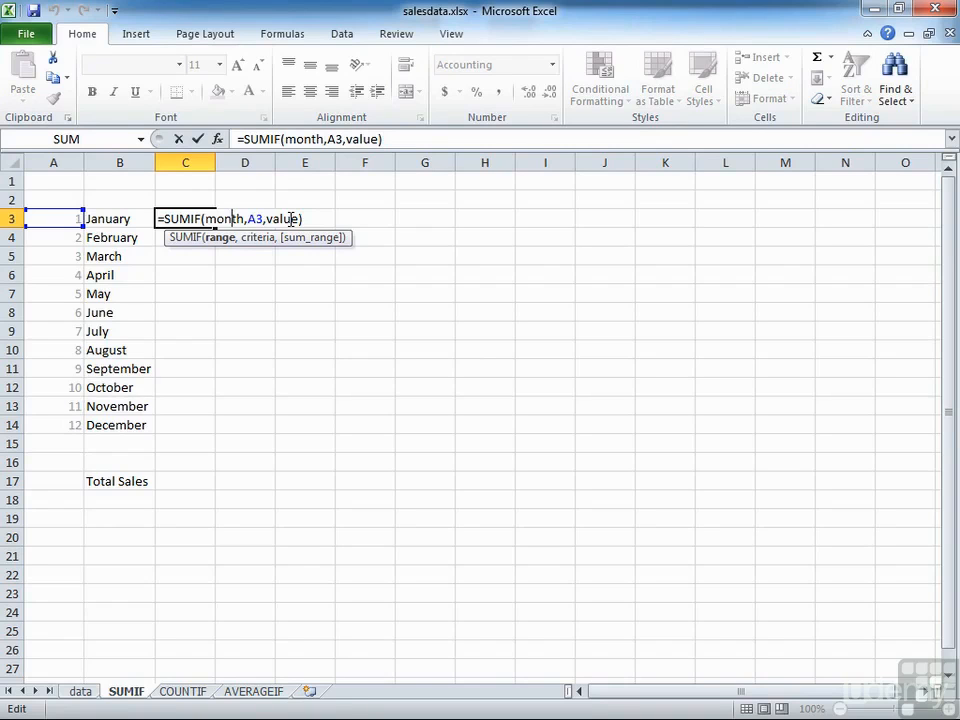
pyautogui.press('Return')
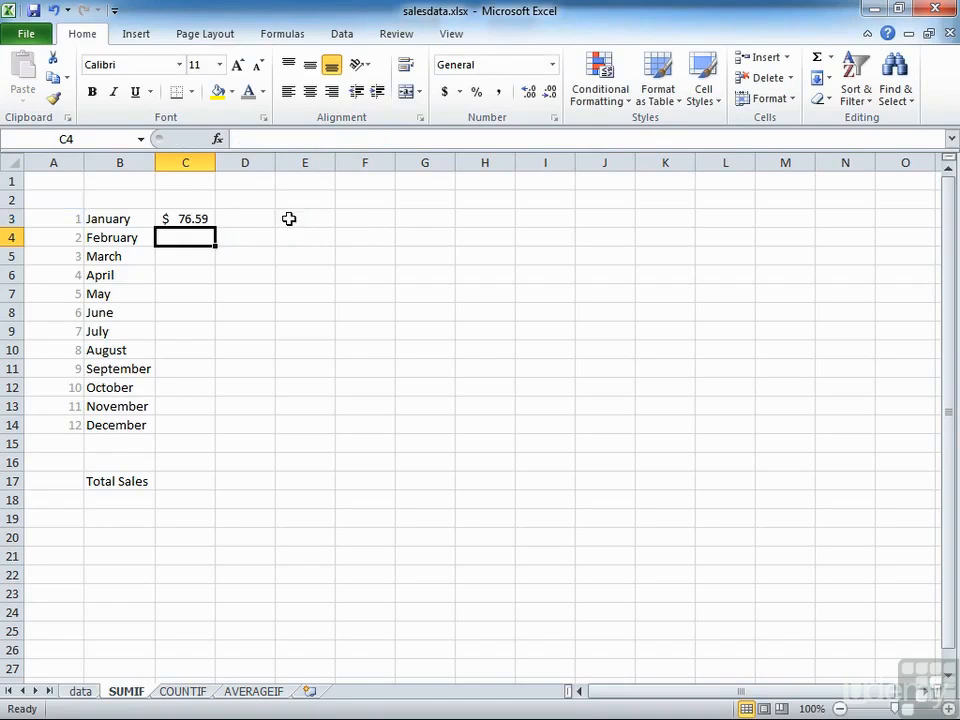
# Copy January's SUMIF formula down through December to C14 and inspect the copied formula for May
pyautogui.click(199, 219)
pyautogui.moveTo(216, 229); pyautogui.dragTo(217, 432)
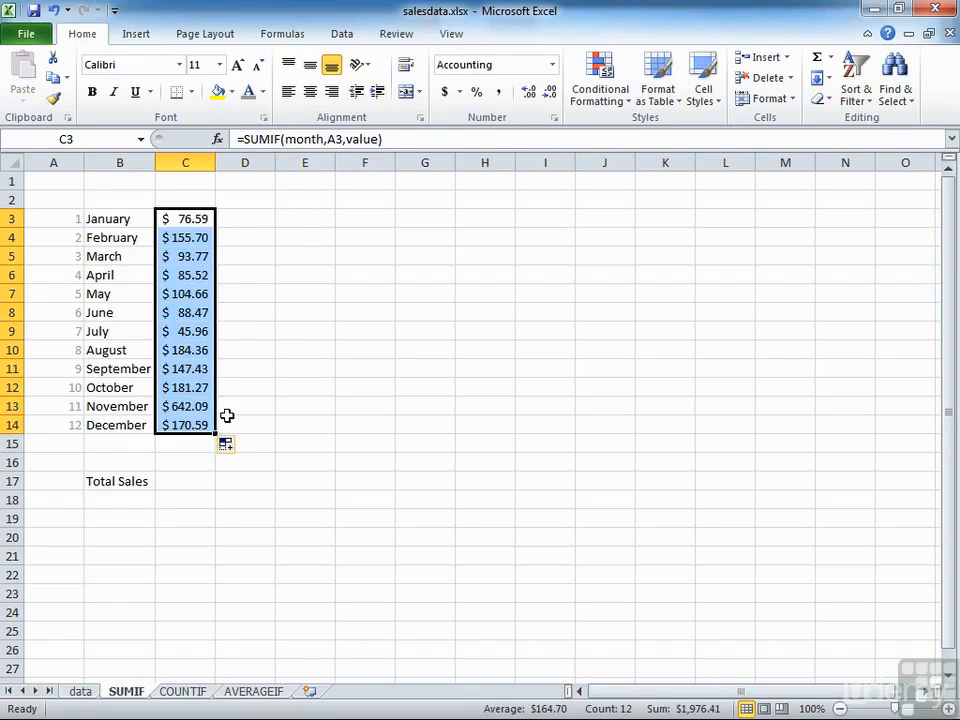
pyautogui.click(190, 294)
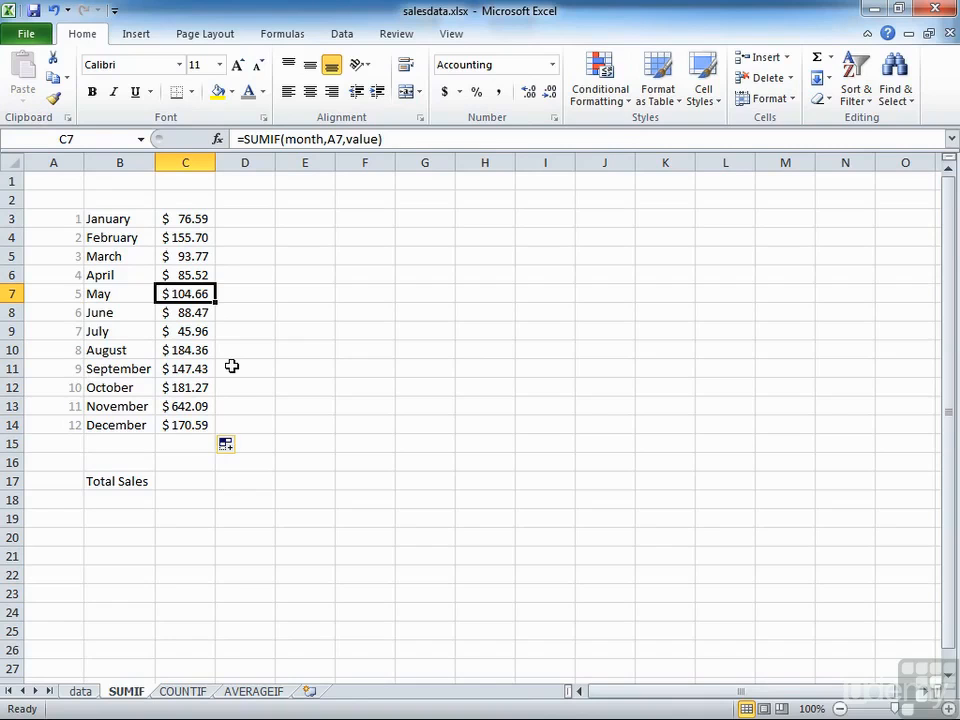
pyautogui.doubleClick(172, 294)
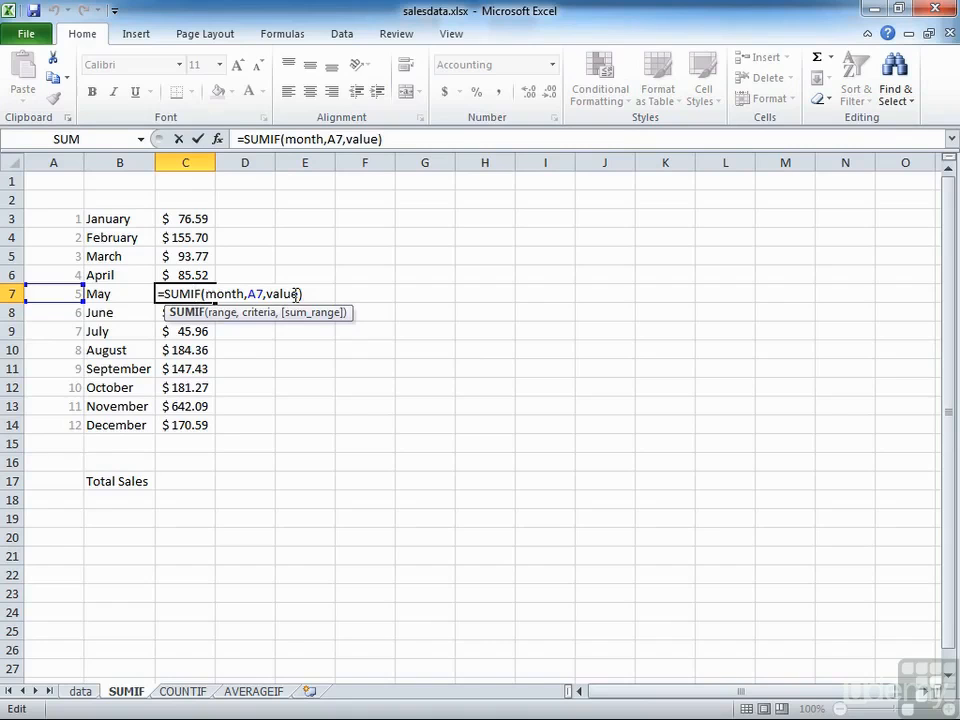
pyautogui.press('Return')
# Inspect November's copied SUMIF formula in C13, checking its range, criteria and sum range arguments without changing it
pyautogui.press('Down')
pyautogui.press('Down')
pyautogui.press('Down')
pyautogui.press('Down')
pyautogui.press('Down')
pyautogui.press('Down')
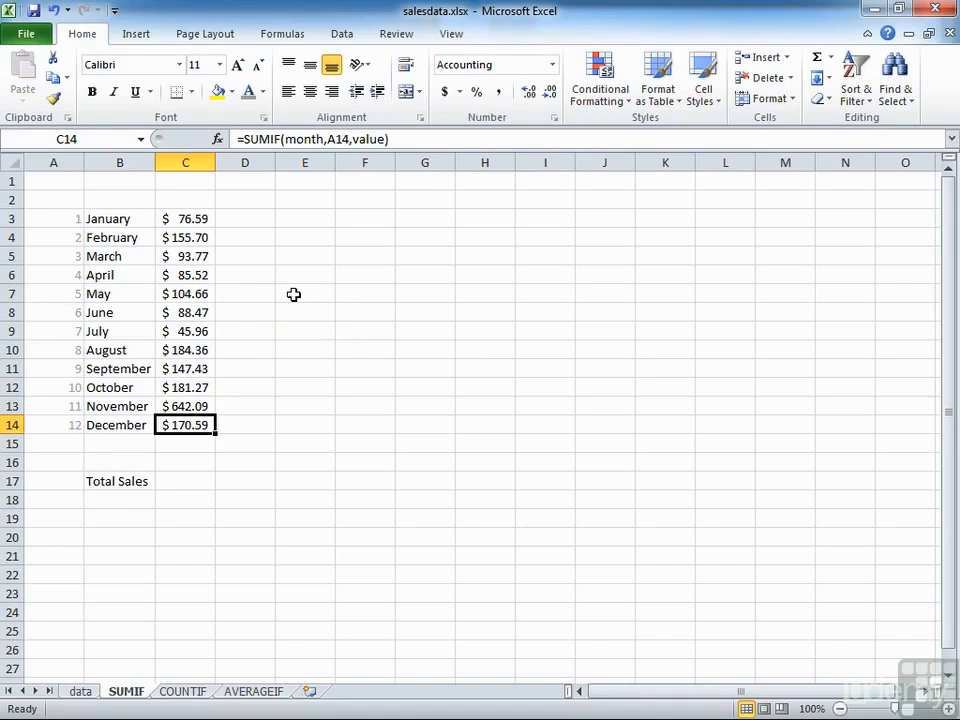
pyautogui.press('Up')
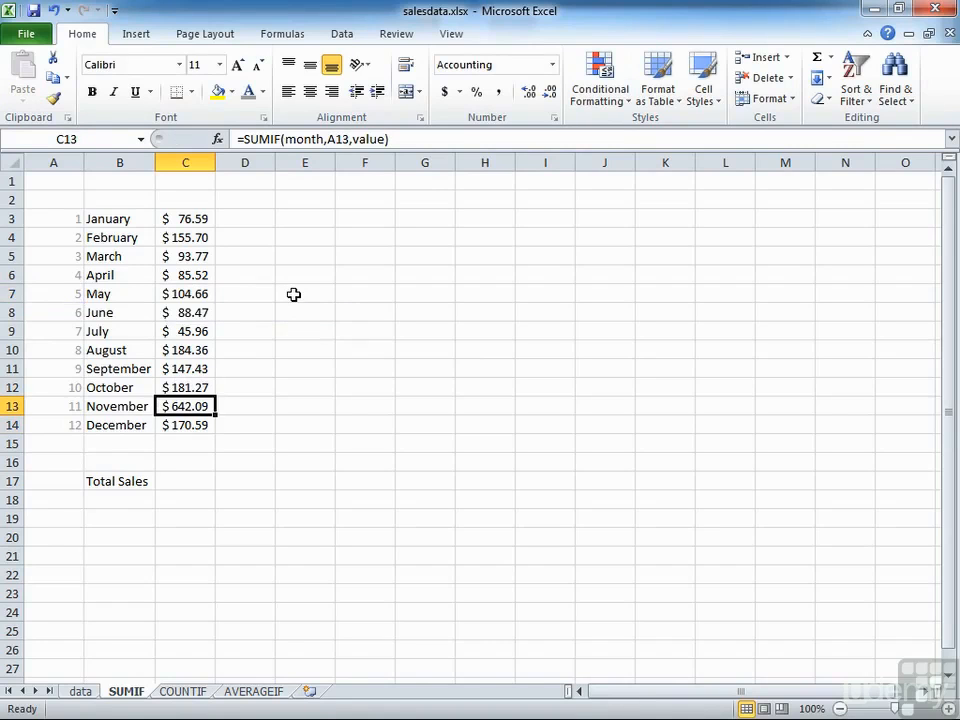
pyautogui.doubleClick(203, 401)
pyautogui.click(257, 406)
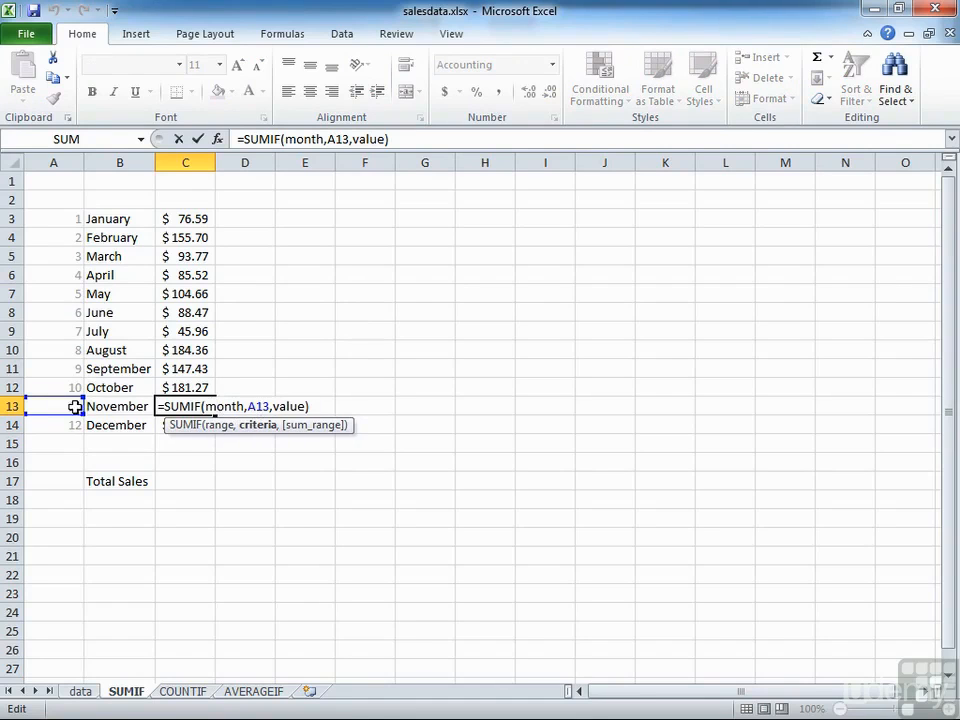
pyautogui.click(284, 406)
pyautogui.moveTo(205, 406); pyautogui.dragTo(246, 402)
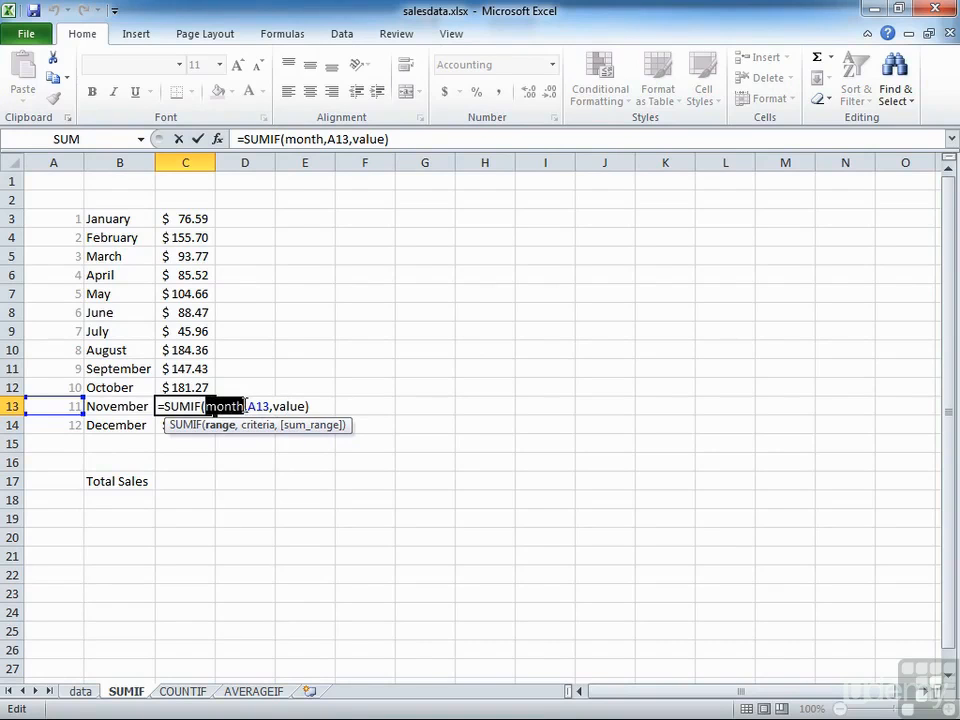
pyautogui.press('Return')
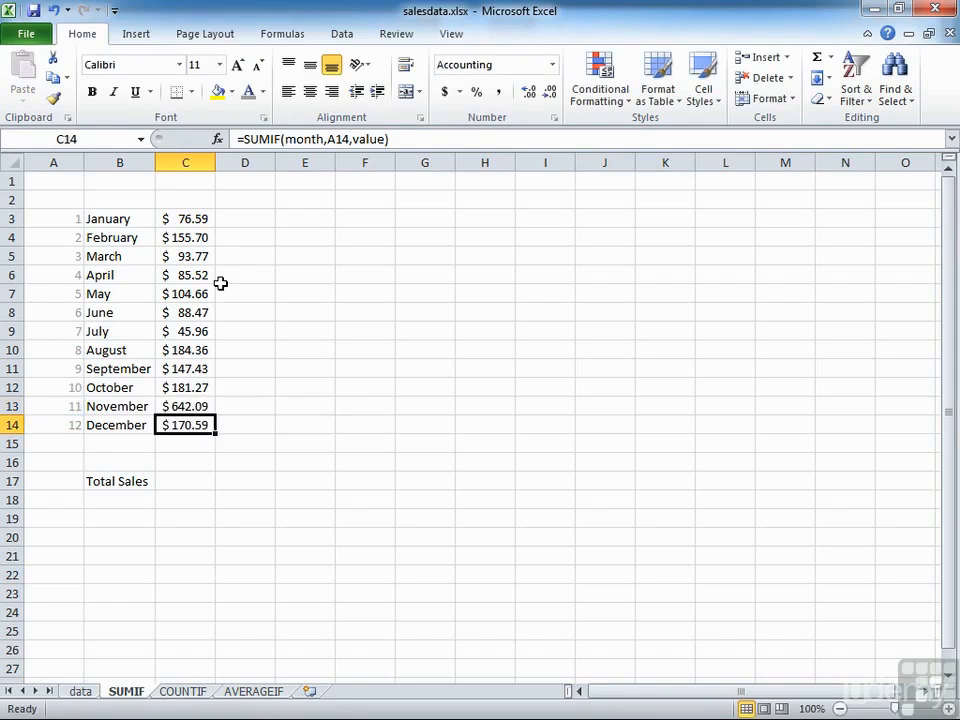
# Enter a SUMIF formula without a sum range in D3 beside January, using month as range and A3 as criteria
pyautogui.click(268, 216)
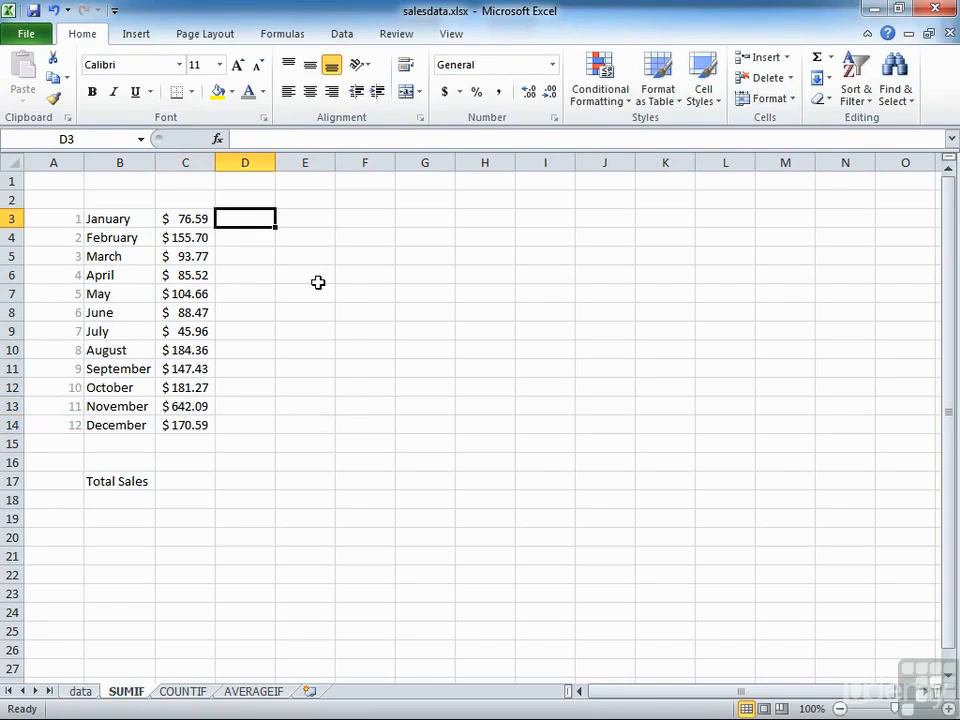
pyautogui.write('=sumif(')
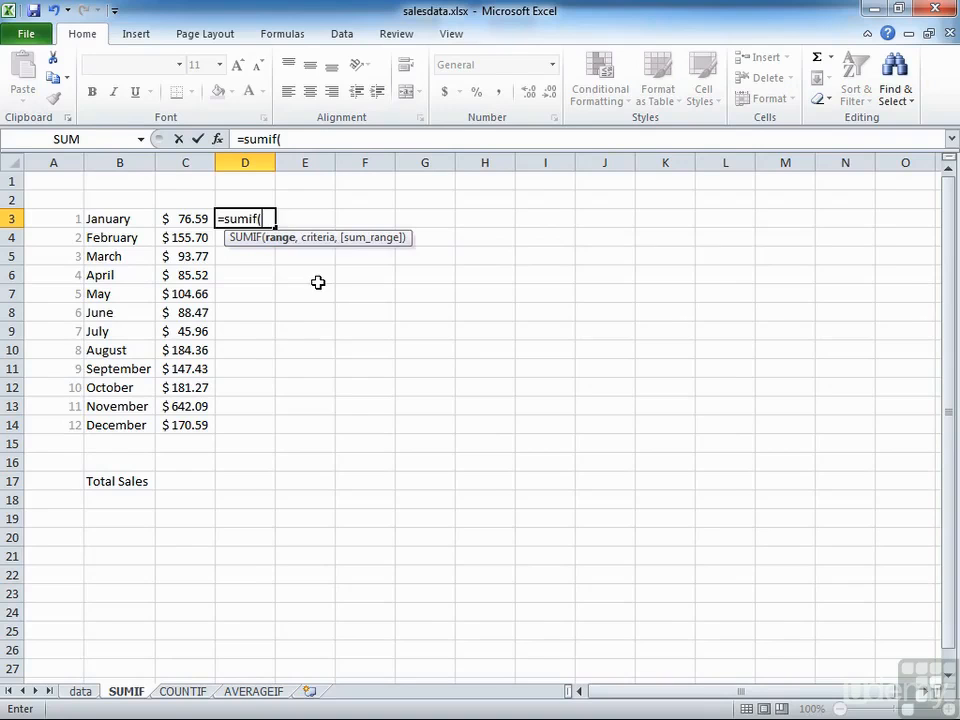
pyautogui.write('month,')
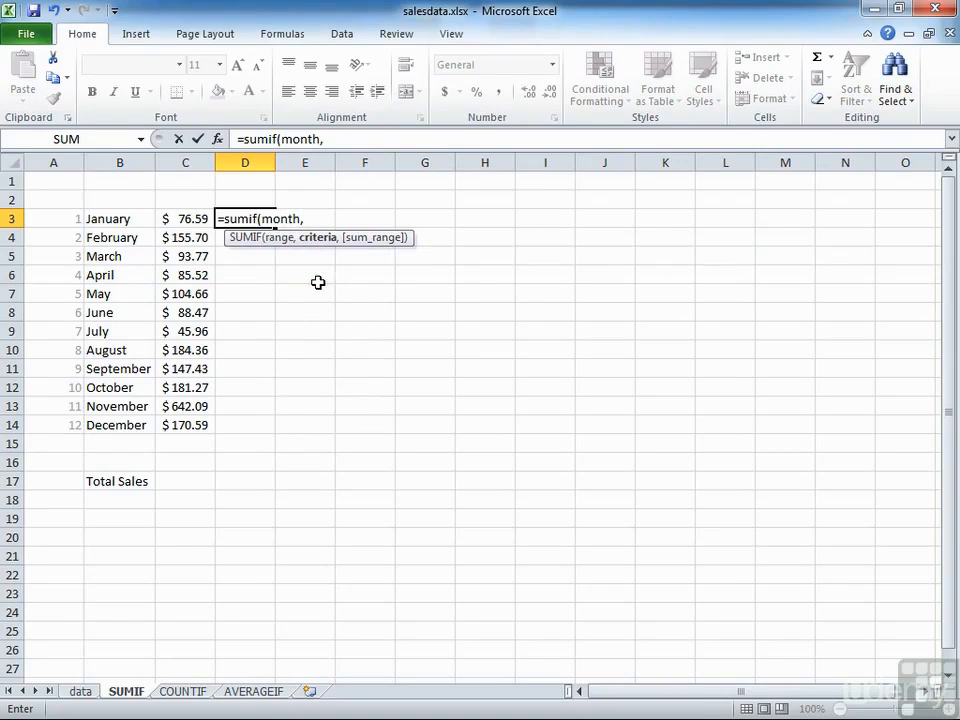
pyautogui.click(70, 219)
pyautogui.write(')')
pyautogui.press('Return')
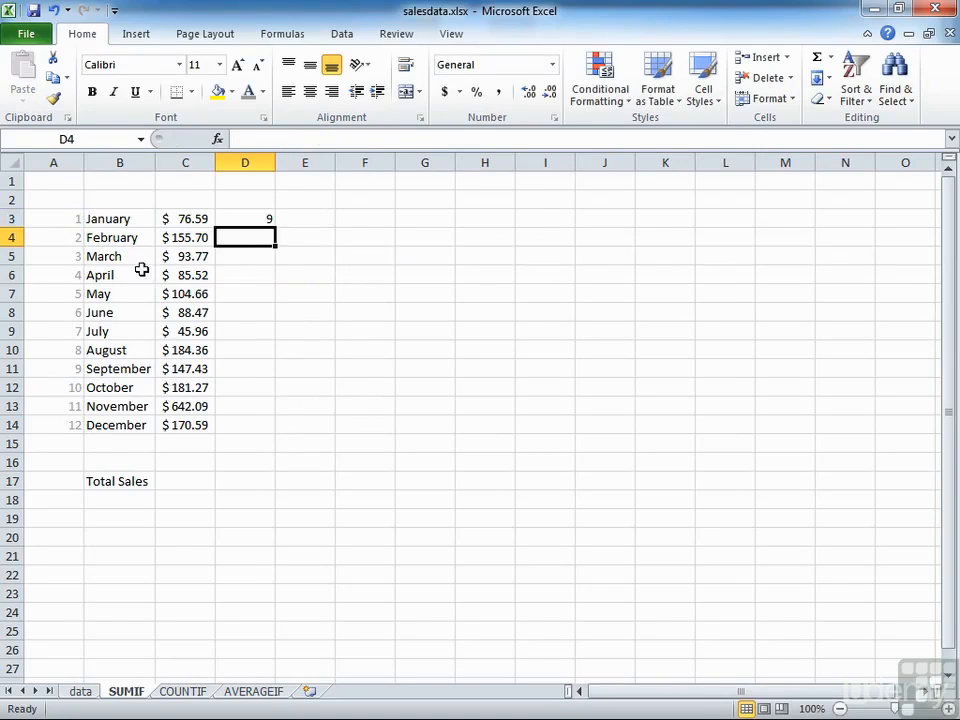
# Copy the two-argument SUMIF formula from D3 down to D6 and inspect the copies for February and March
pyautogui.click(262, 218)
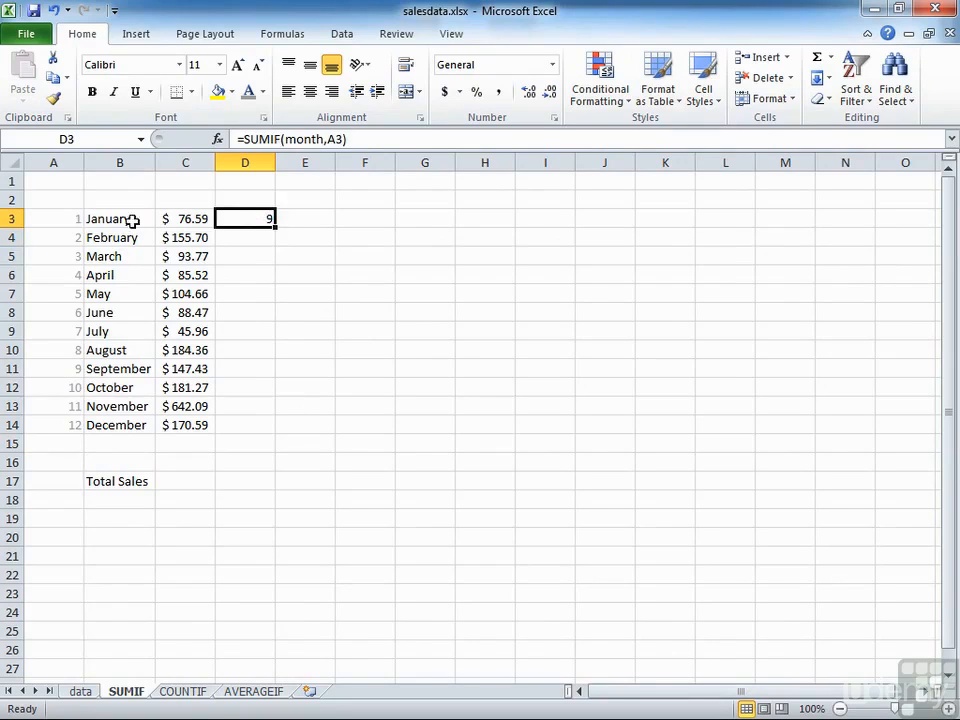
pyautogui.moveTo(274, 229); pyautogui.dragTo(274, 281)
pyautogui.click(264, 239)
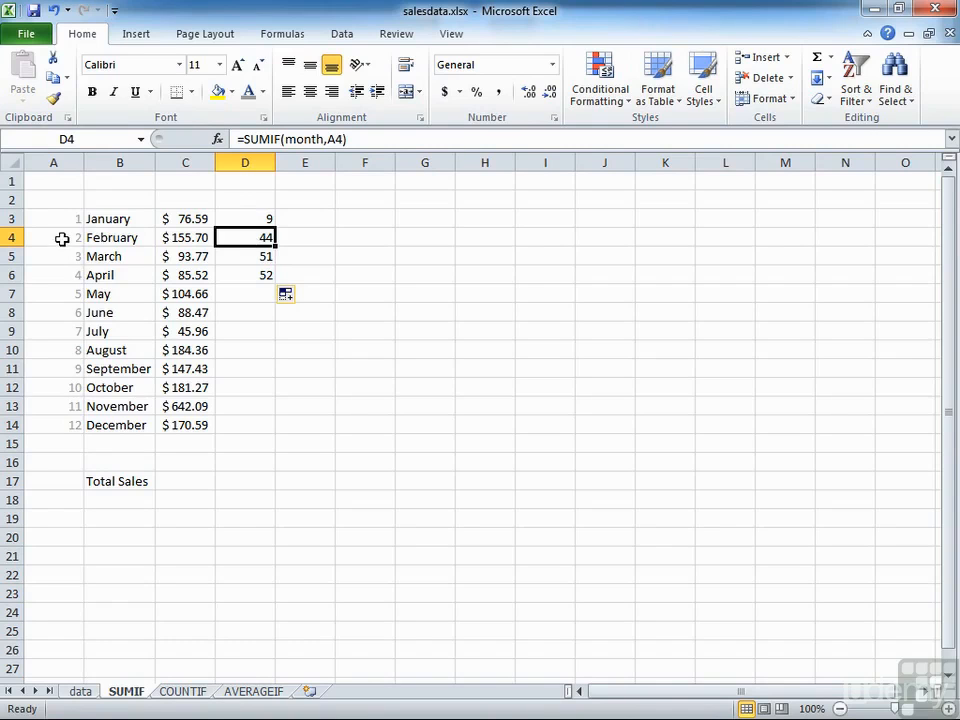
pyautogui.click(264, 255)
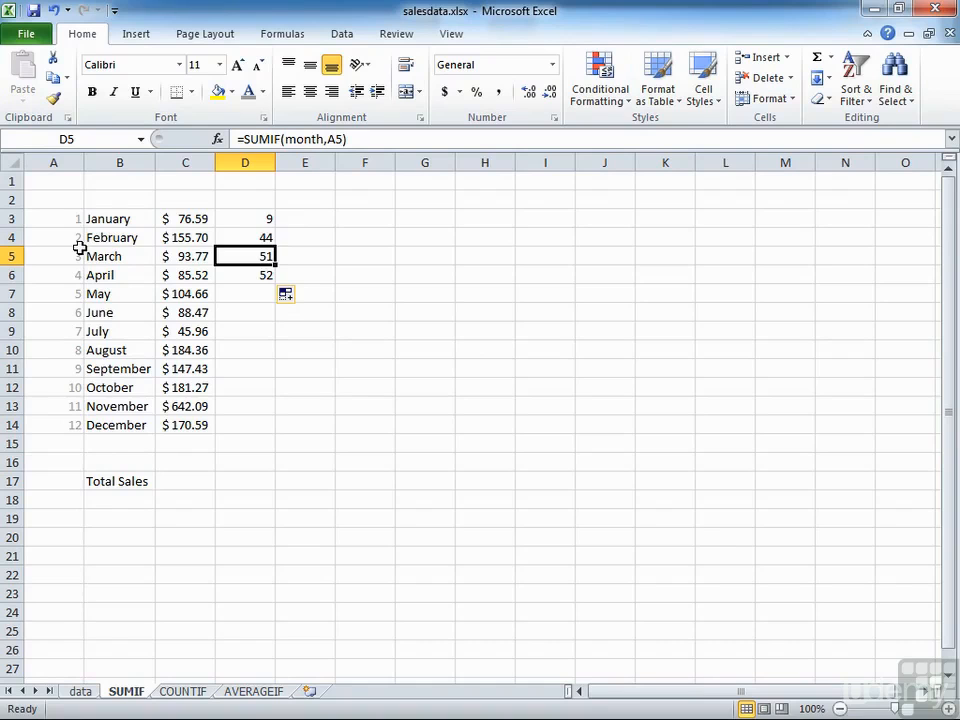
# Undo the fill down to D6 and the entry of the two-argument SUMIF formula in D3
pyautogui.click(263, 219)
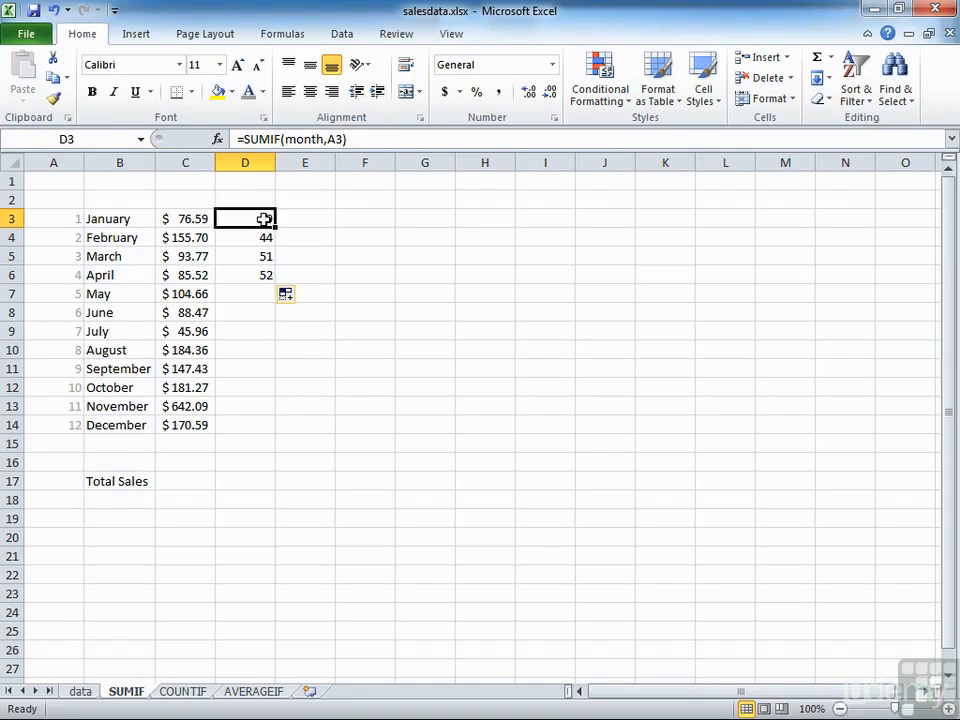
pyautogui.hotkey('ctrl', 'z')
pyautogui.hotkey('ctrl', 'z')
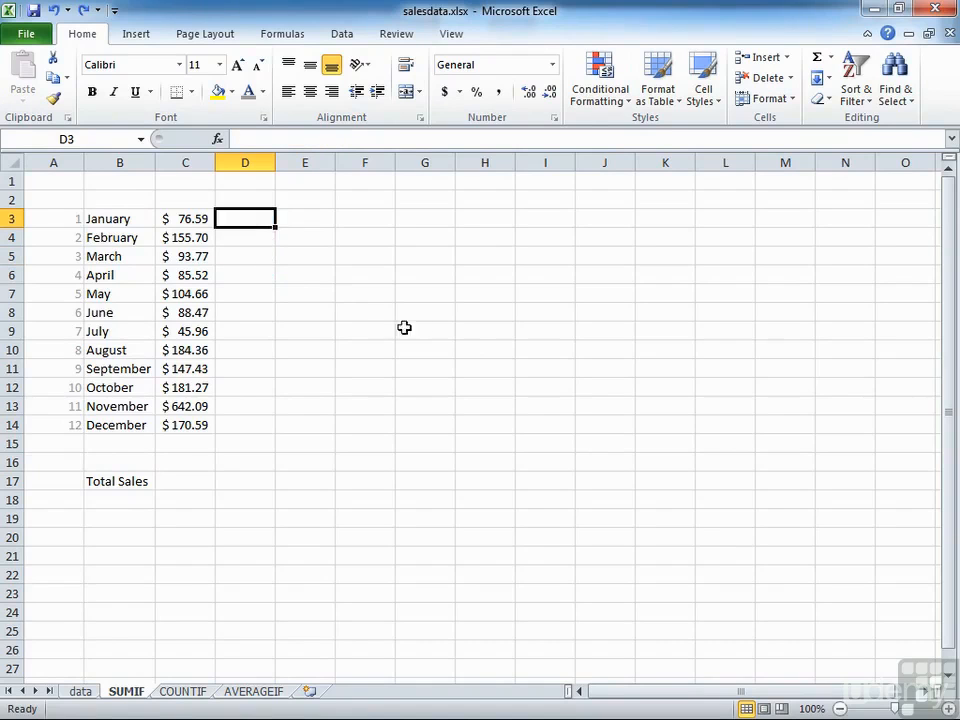
# Enter =SUMIF(value,">10") in G3 to add up only the sales values above 10
pyautogui.click(441, 220)
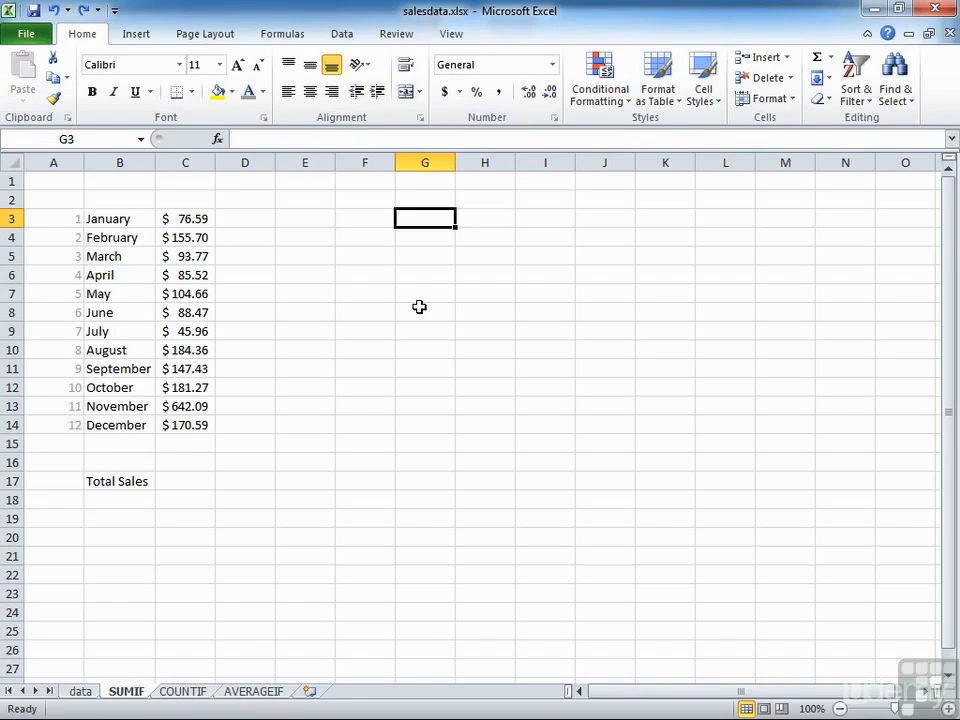
pyautogui.write('=sum')
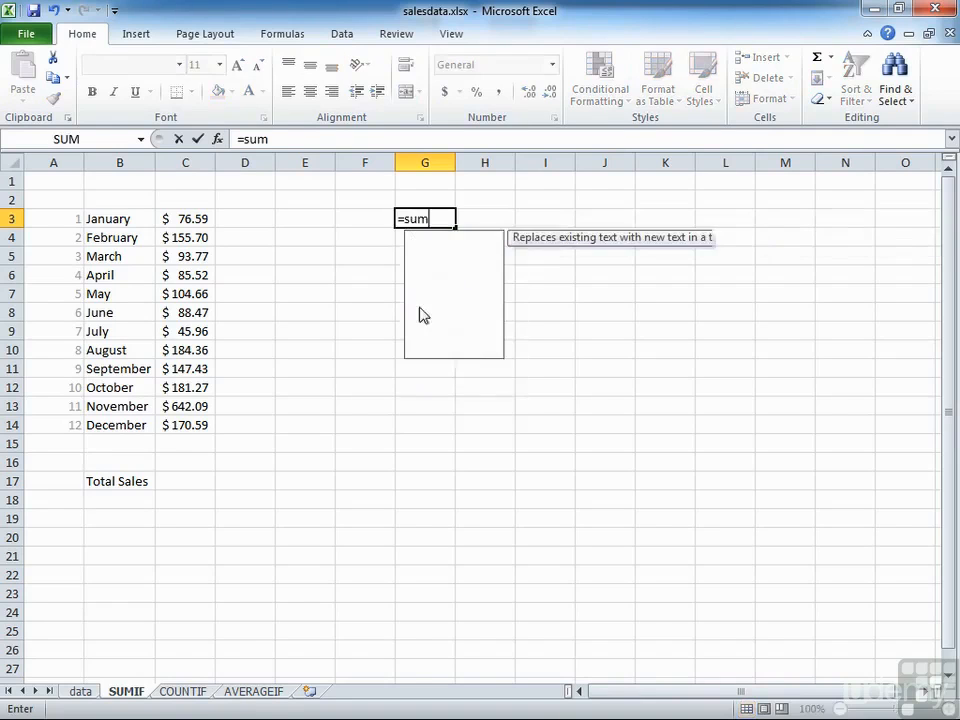
pyautogui.write('if(v')
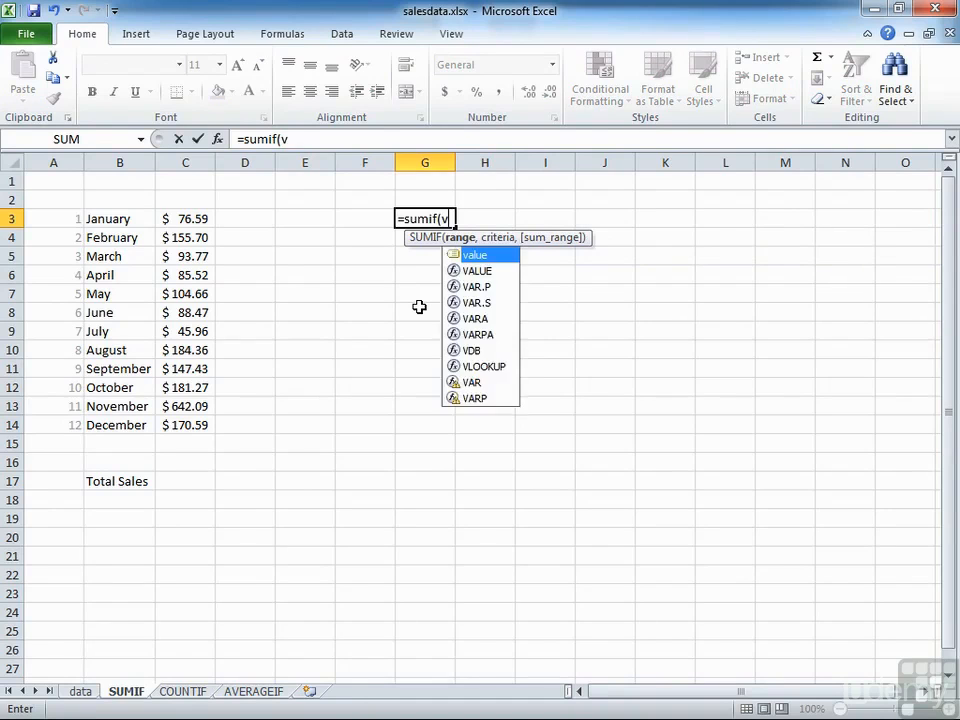
pyautogui.write('alue,"')
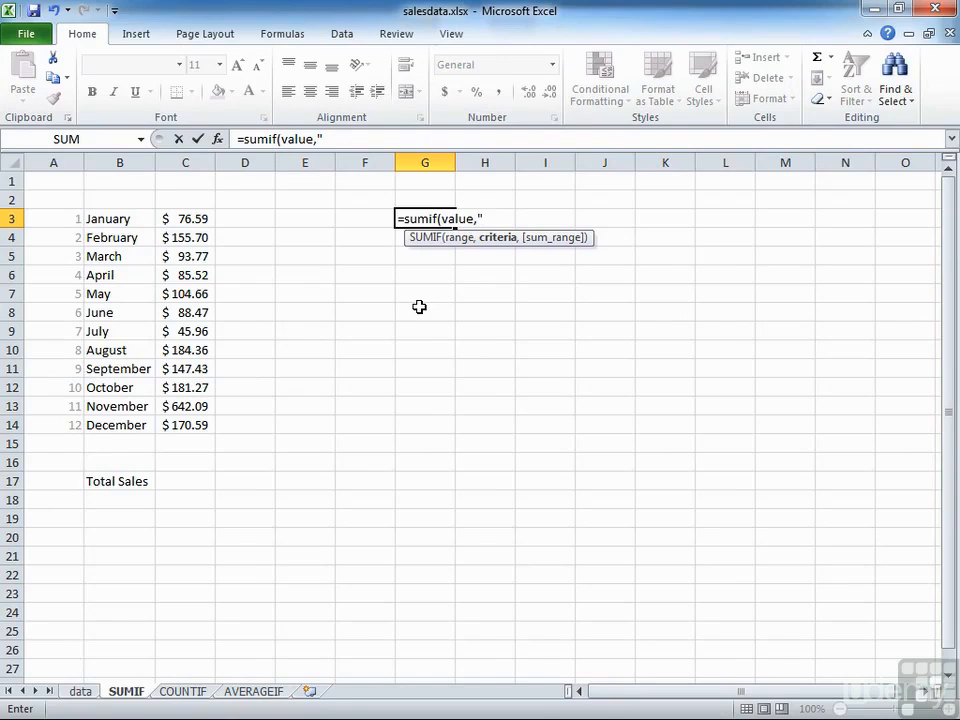
pyautogui.write('>10"')
pyautogui.write(')')
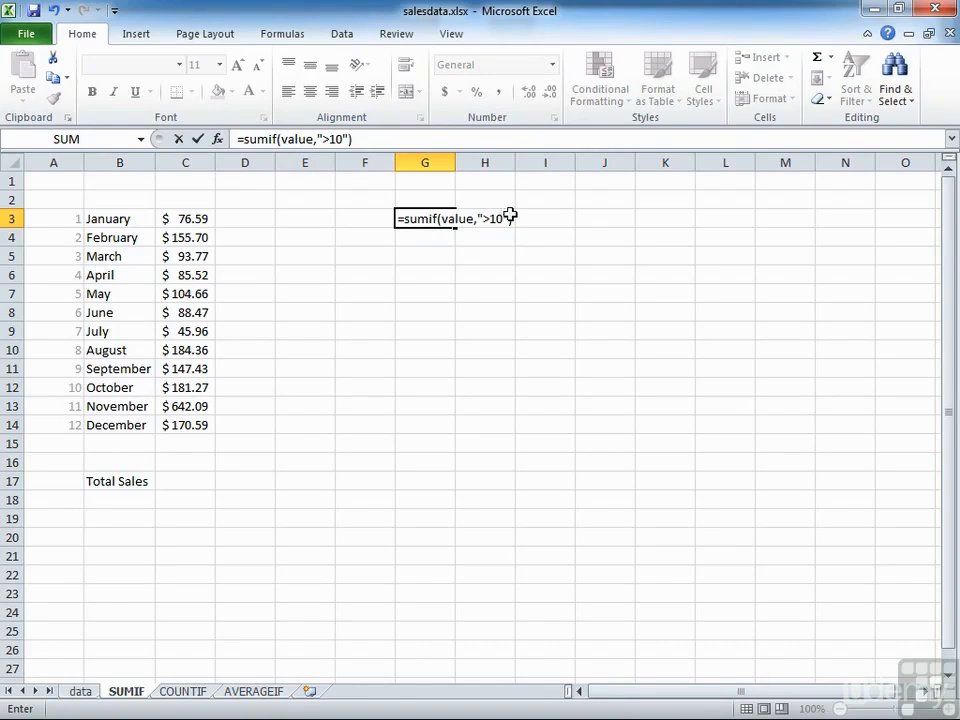
pyautogui.press('Return')
pyautogui.press('Up')
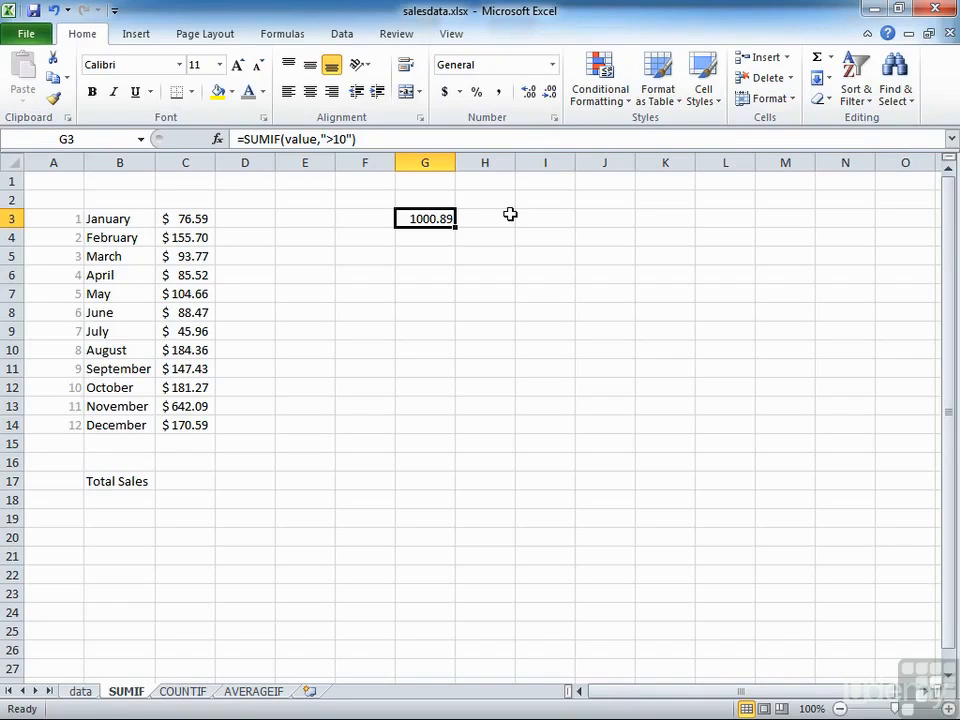
# Change the criteria of the SUMIF formula in G3 to ">25"
pyautogui.click(338, 139)
pyautogui.press('BackSpace')
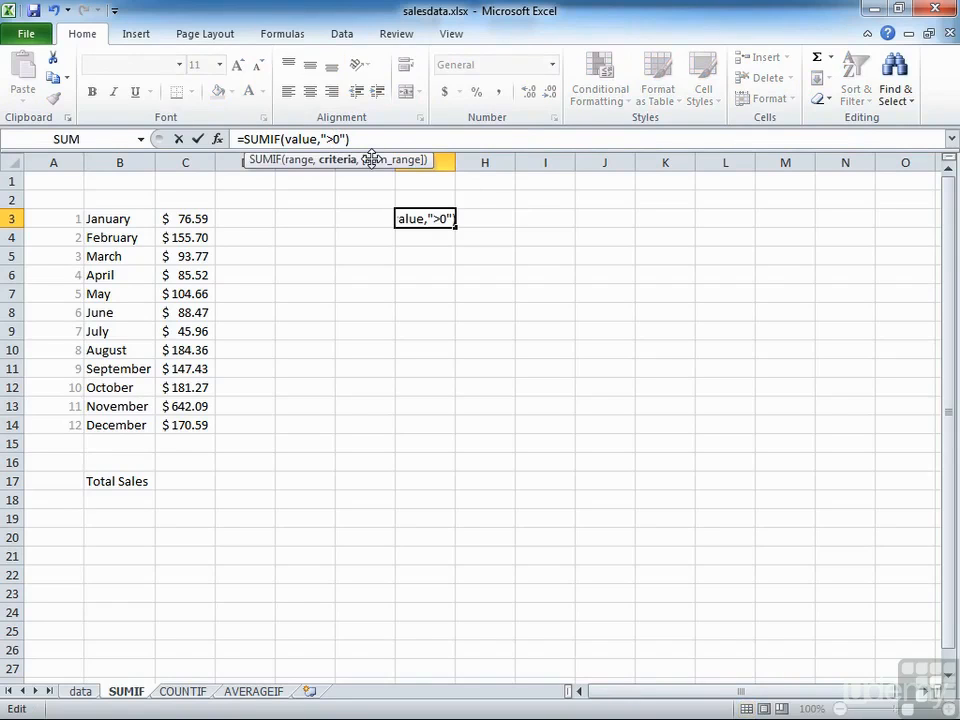
pyautogui.write('25')
pyautogui.press('Delete')
pyautogui.press('Return')
pyautogui.press('Up')
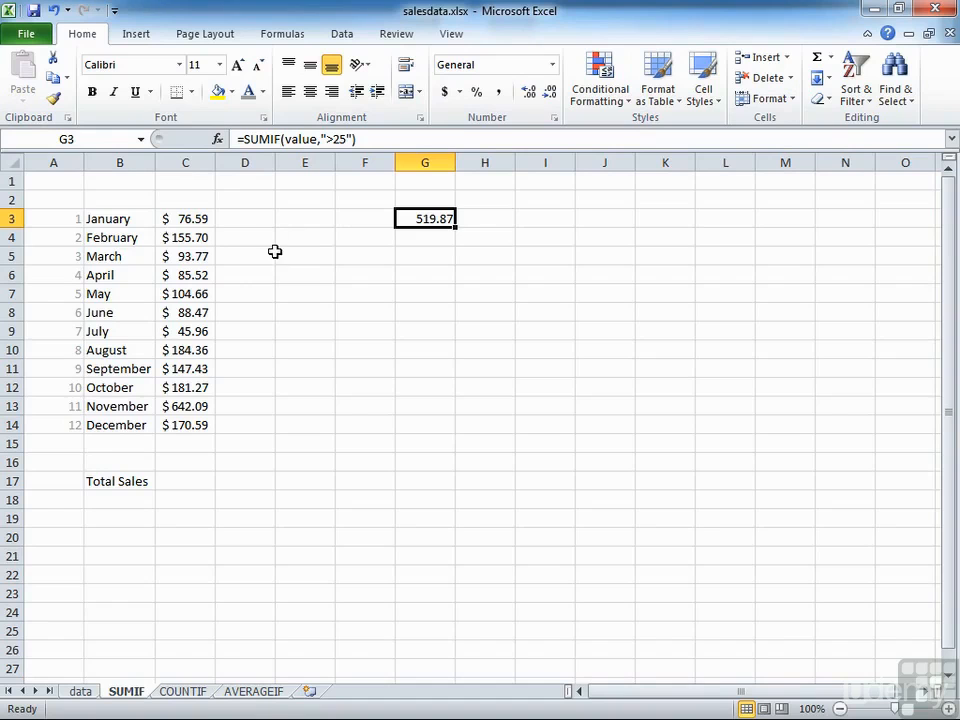
pyautogui.click(193, 219)
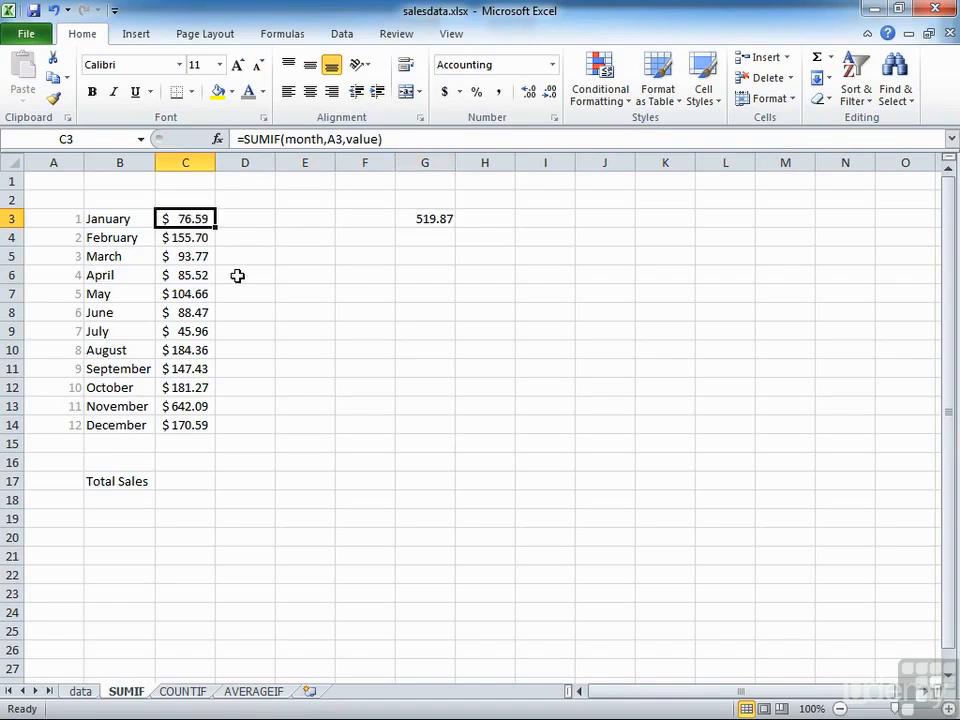